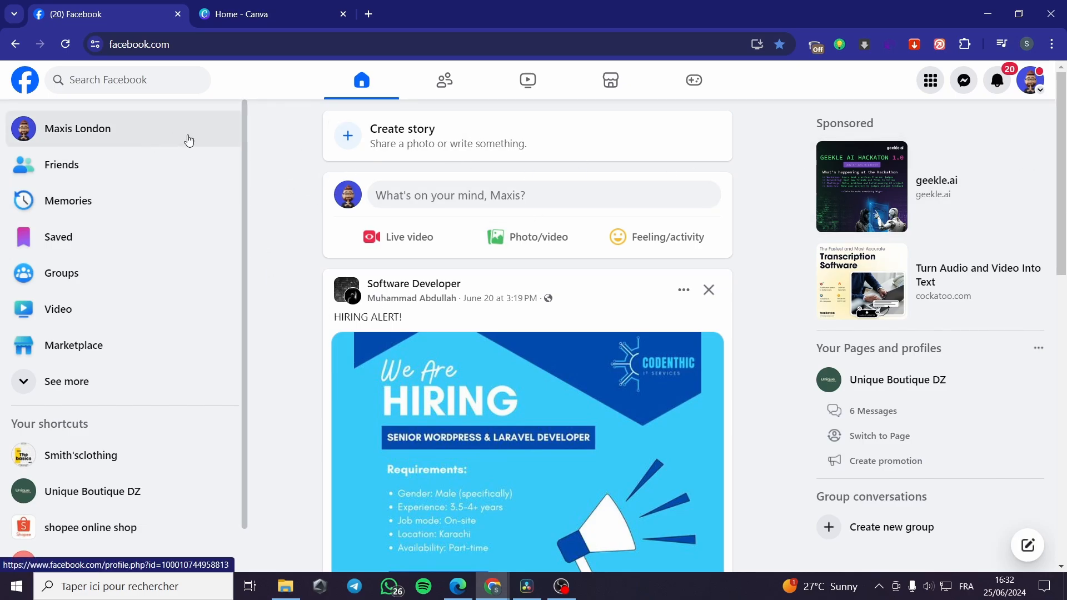
- Switch the active Facebook profile to the Smith'sclothing page and dismiss the switch notification
{"action": "scroll", "coordinate": [172, 212], "scroll_direction": "down", "scroll_amount": 2}
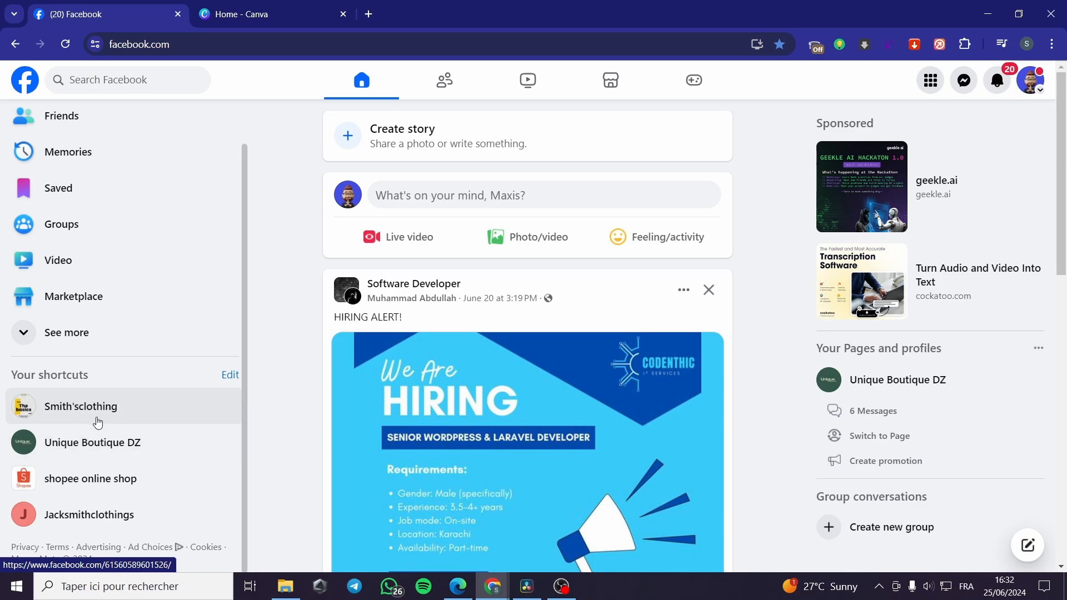
{"action": "left_click", "coordinate": [1041, 92]}
{"action": "right_click", "coordinate": [1041, 92]}
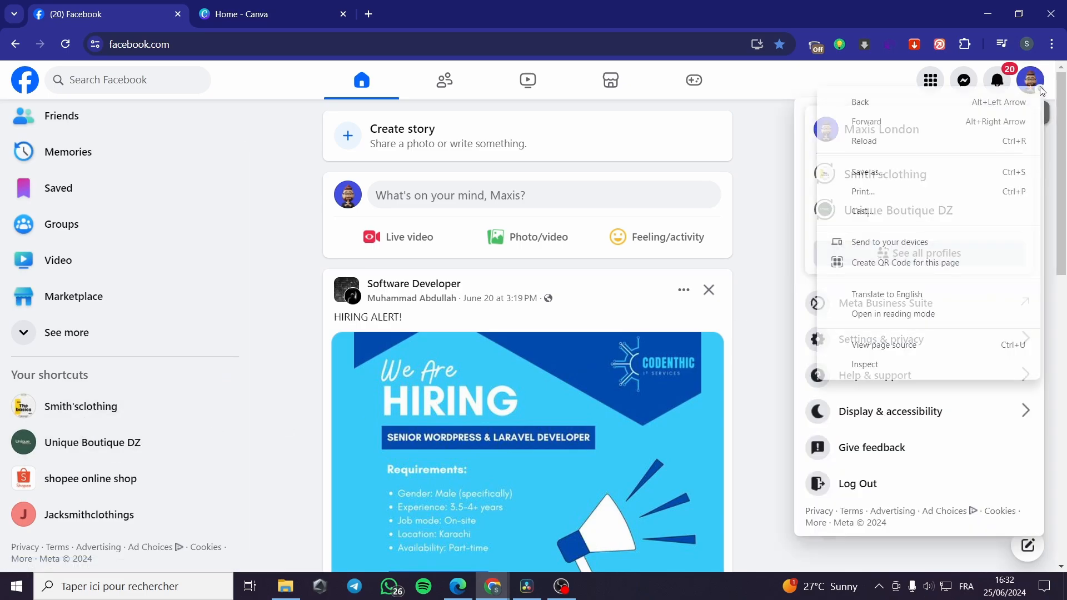
{"action": "left_click", "coordinate": [1038, 88]}
{"action": "left_click", "coordinate": [1035, 89]}
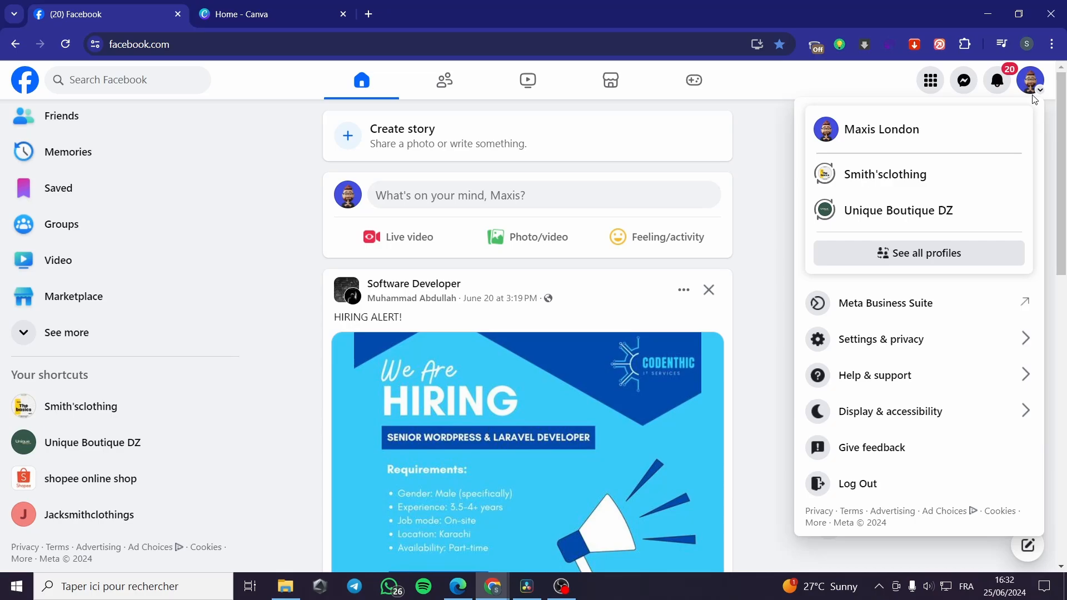
{"action": "left_click", "coordinate": [898, 179]}
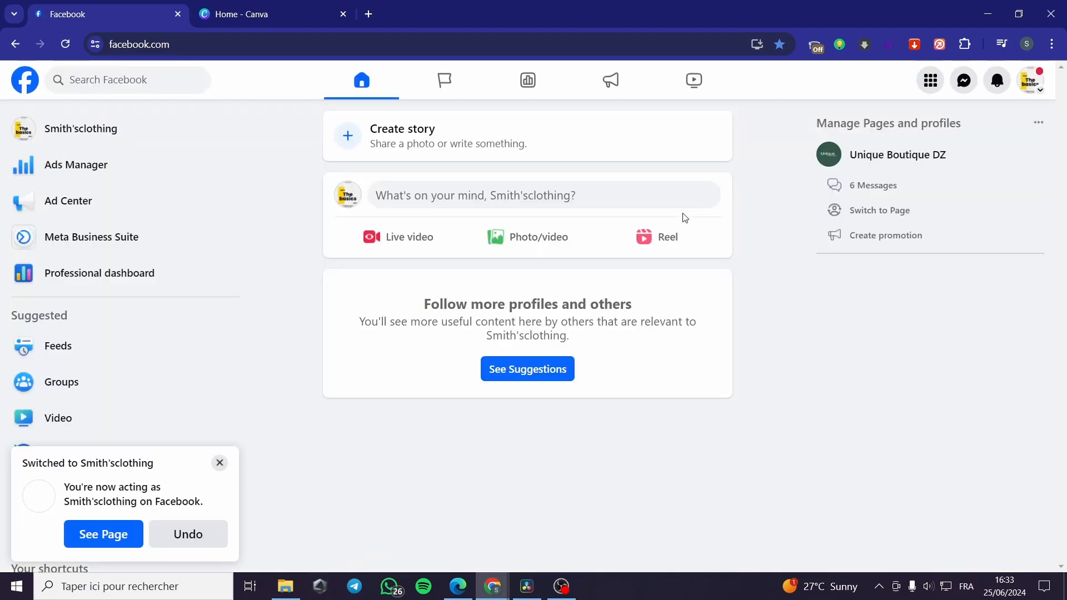
{"action": "left_click", "coordinate": [218, 465]}
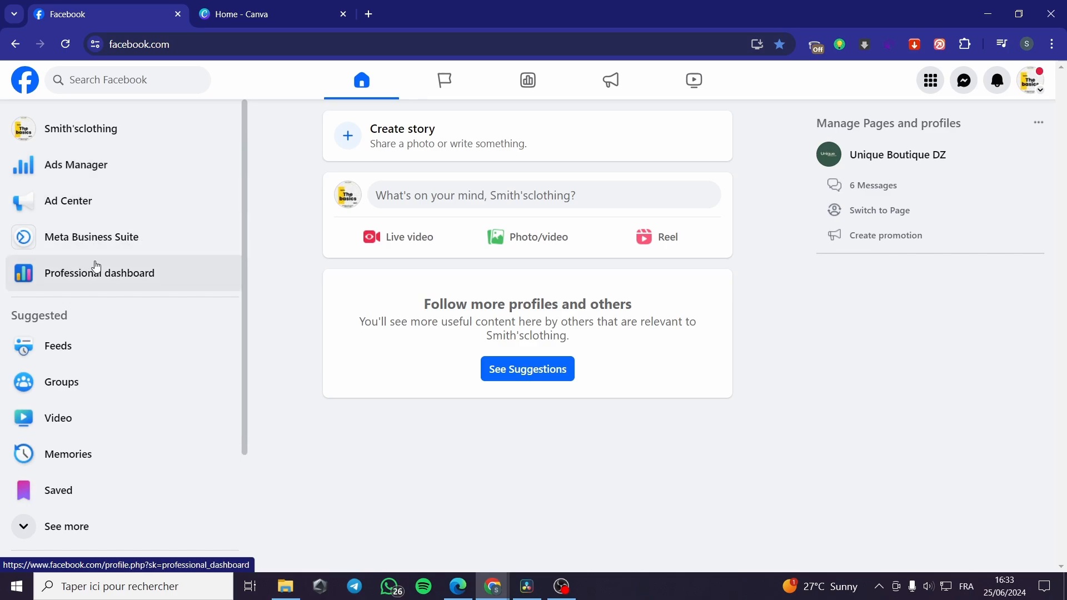
- Open Meta Business Suite, dismiss the profile-switching introduction, and select Smith'sclothing as the business asset to manage
{"action": "left_click", "coordinate": [65, 245]}
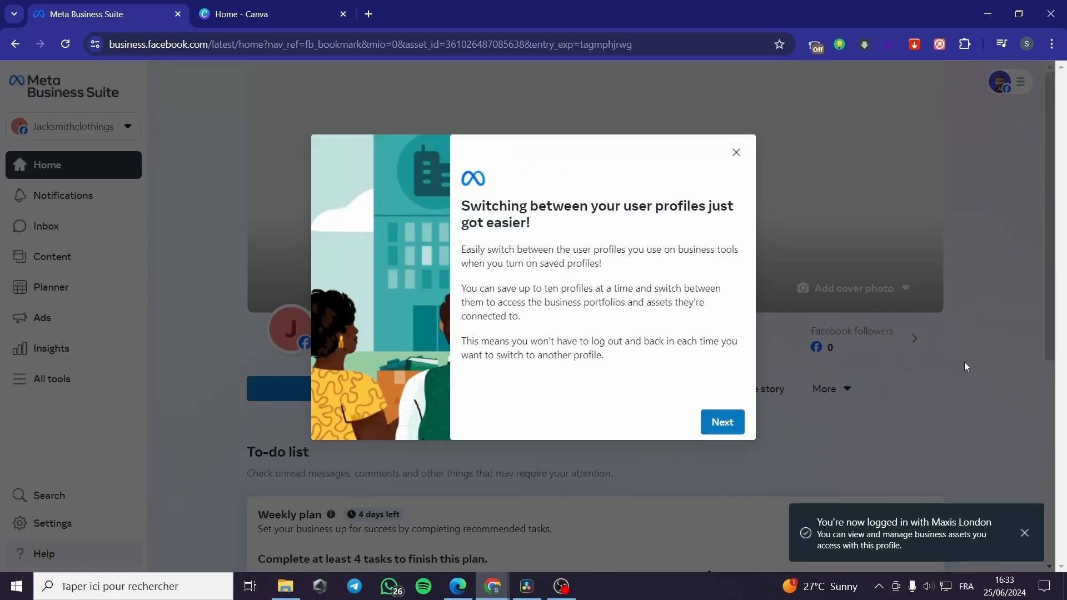
{"action": "left_click", "coordinate": [736, 152]}
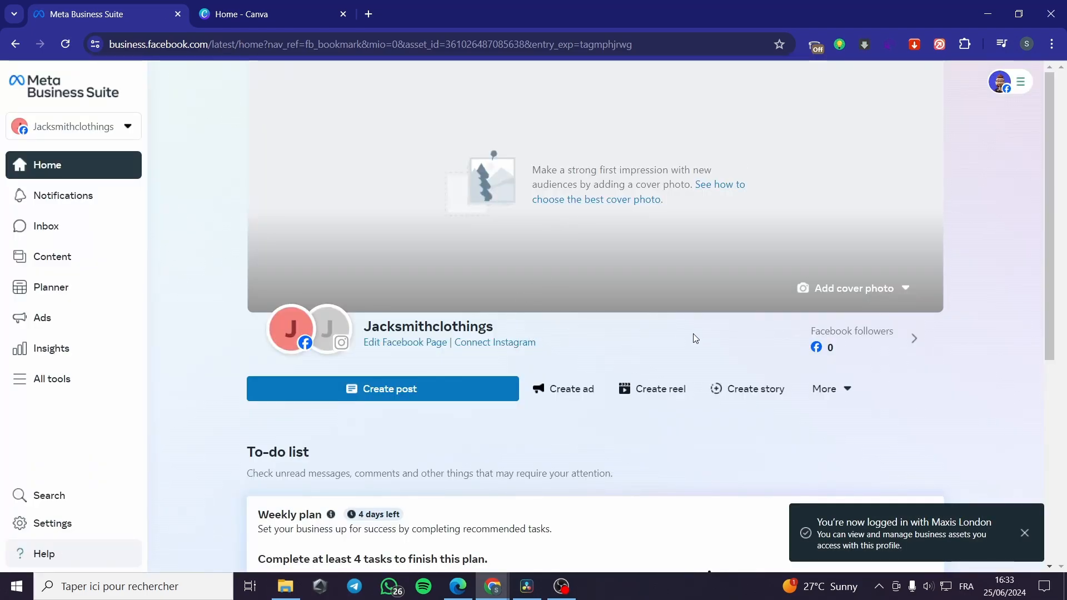
{"action": "scroll", "coordinate": [998, 317], "scroll_direction": "down", "scroll_amount": 3}
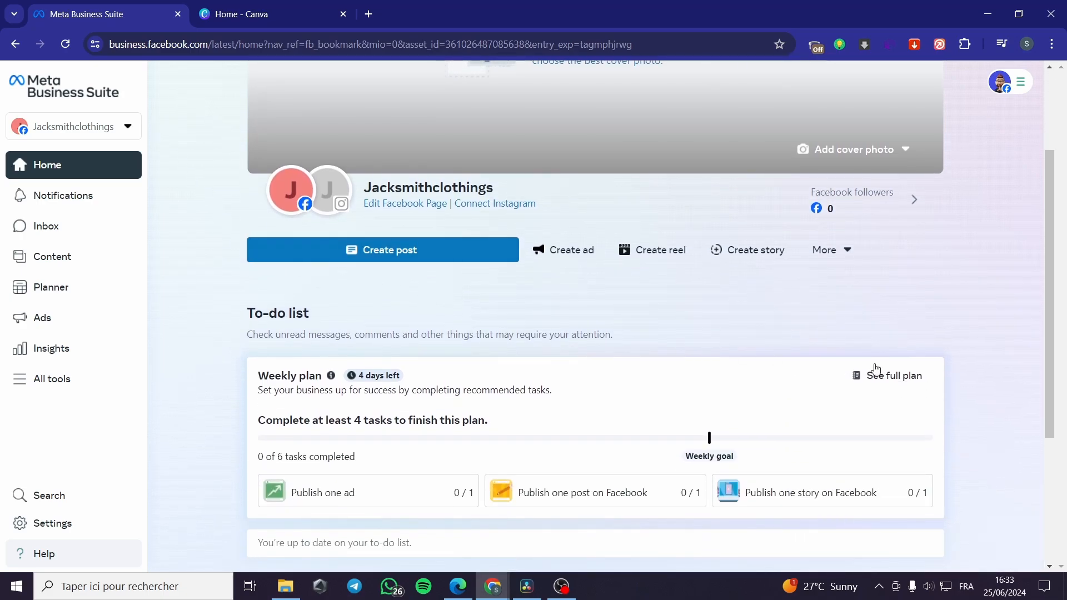
{"action": "scroll", "coordinate": [413, 340], "scroll_direction": "up", "scroll_amount": 3}
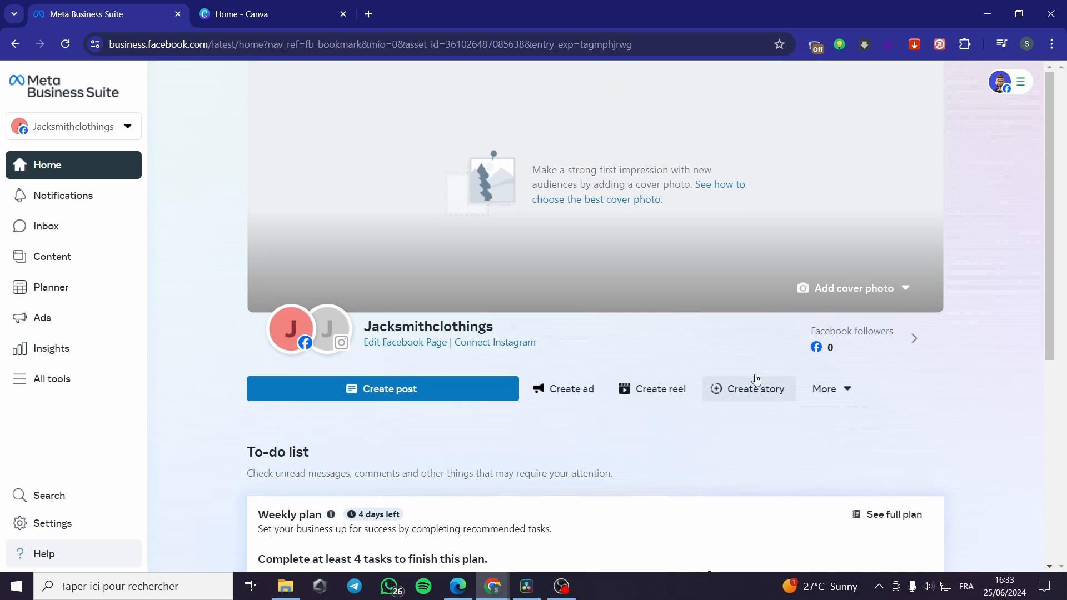
{"action": "scroll", "coordinate": [776, 340], "scroll_direction": "down", "scroll_amount": 4}
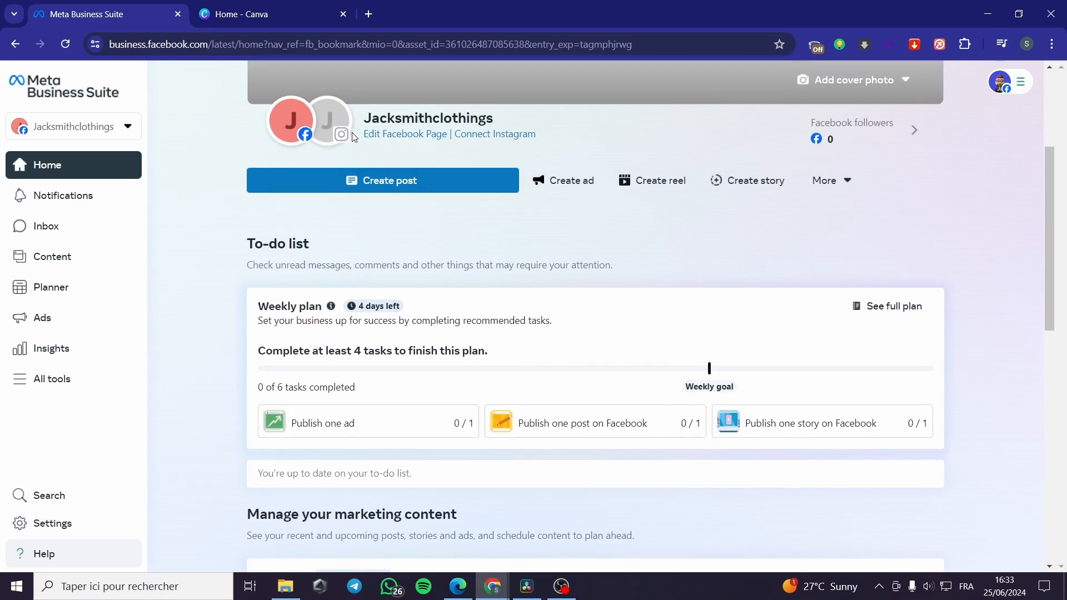
{"action": "left_click", "coordinate": [127, 128]}
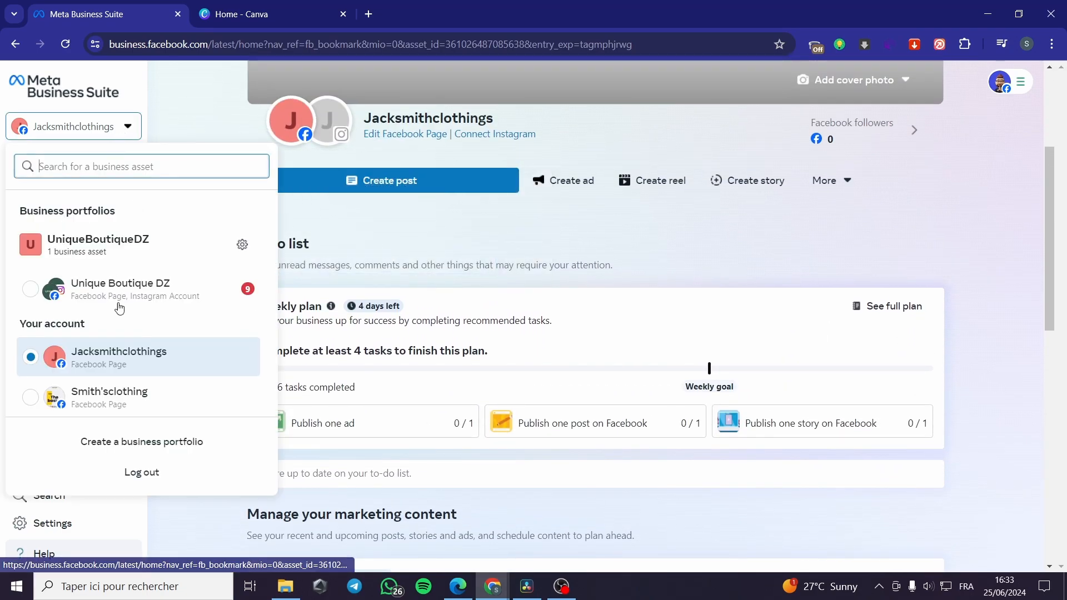
{"action": "left_click", "coordinate": [31, 400]}
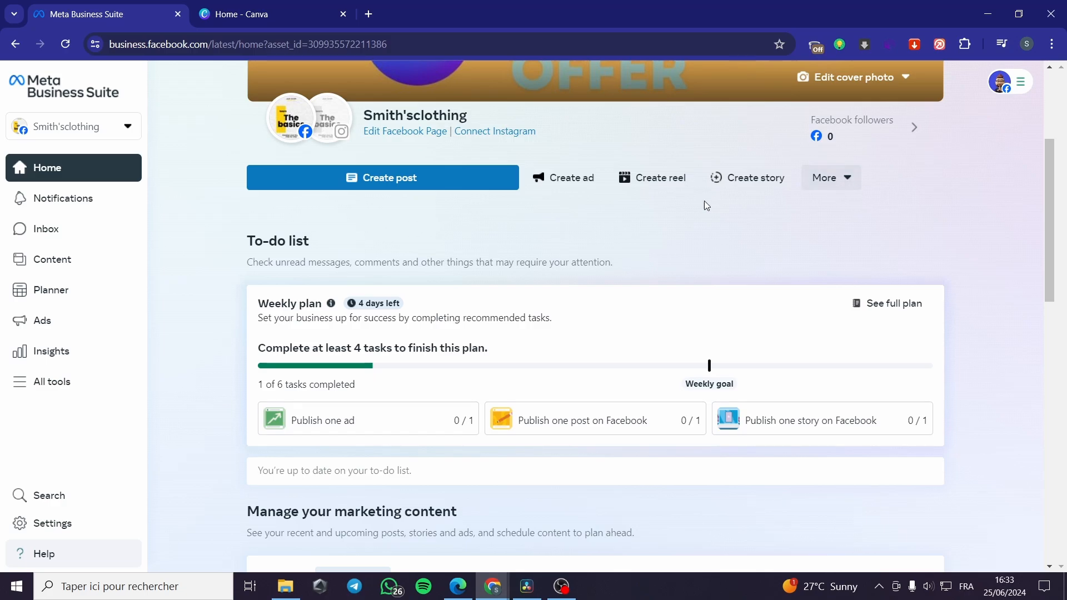
- Start creating a new post for Smith'sclothing from the Business Suite home page
{"action": "scroll", "coordinate": [689, 366], "scroll_direction": "down", "scroll_amount": 6}
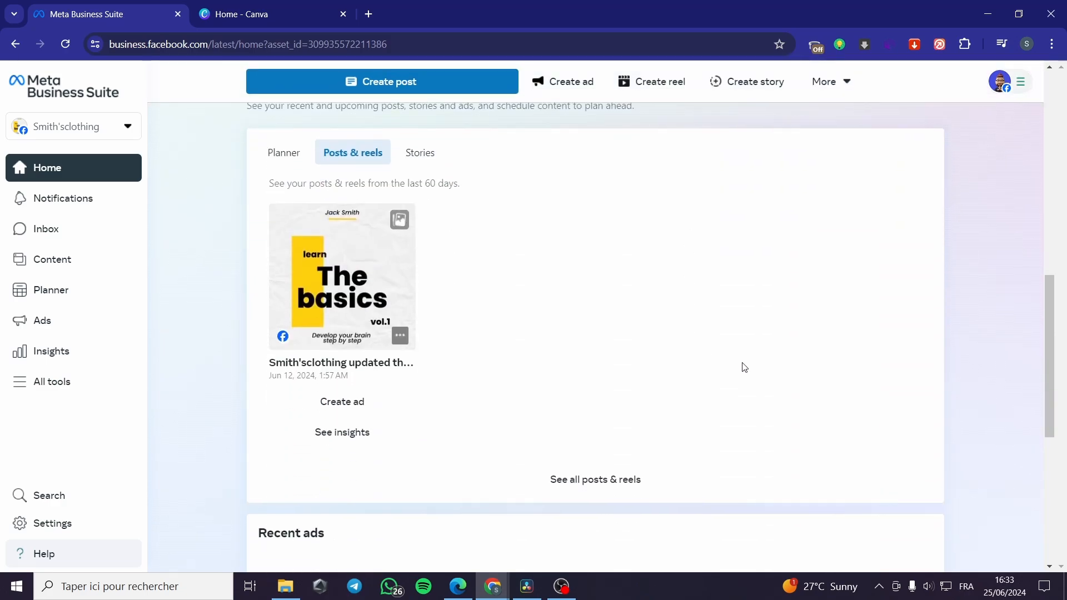
{"action": "scroll", "coordinate": [743, 367], "scroll_direction": "up", "scroll_amount": 10}
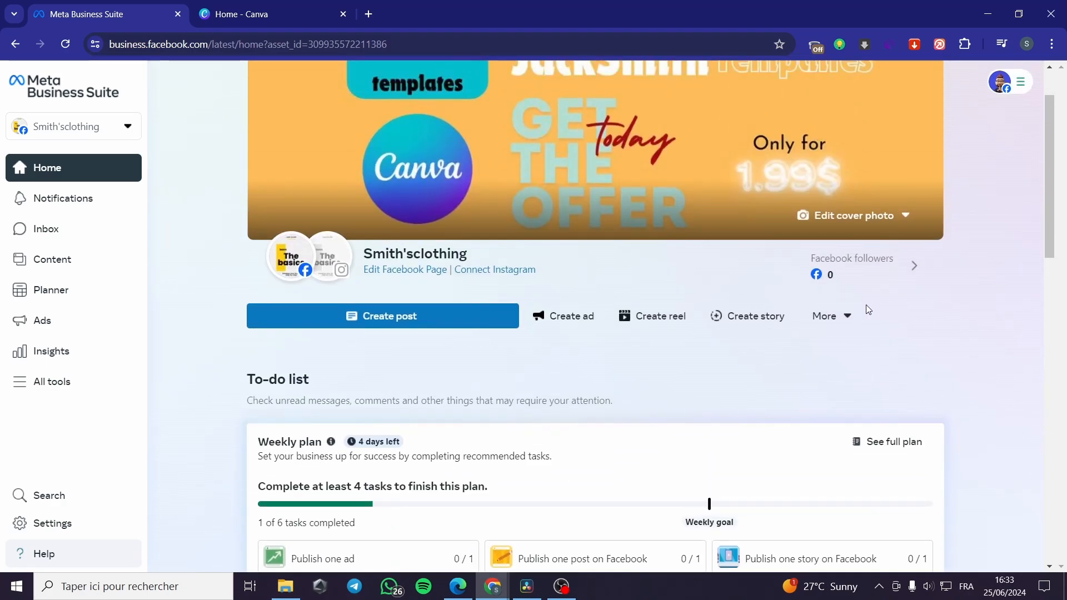
{"action": "left_click", "coordinate": [846, 315]}
{"action": "left_click", "coordinate": [962, 319]}
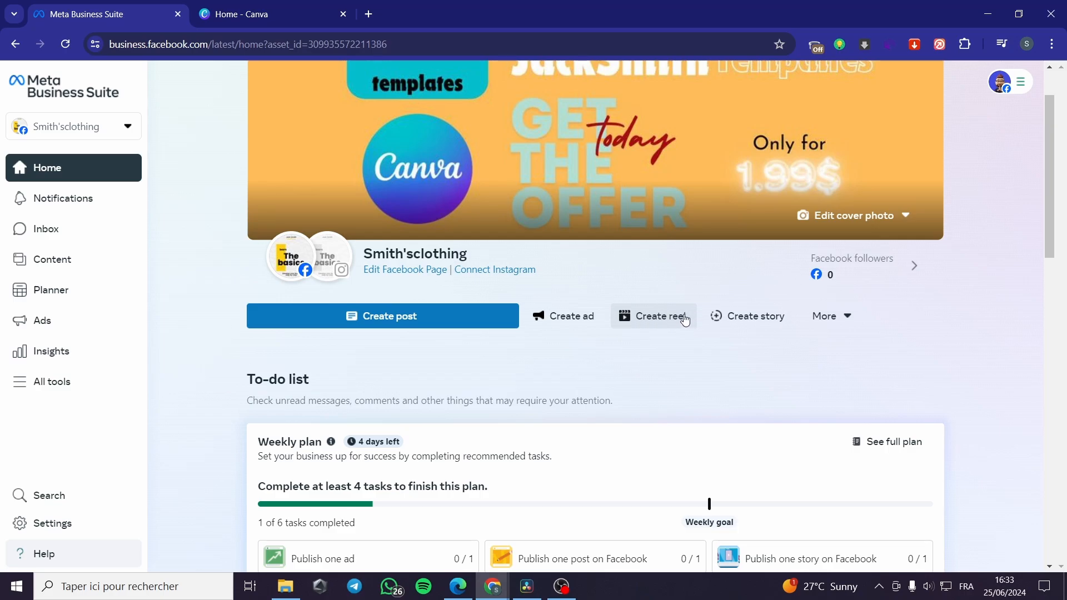
{"action": "left_click", "coordinate": [387, 318]}
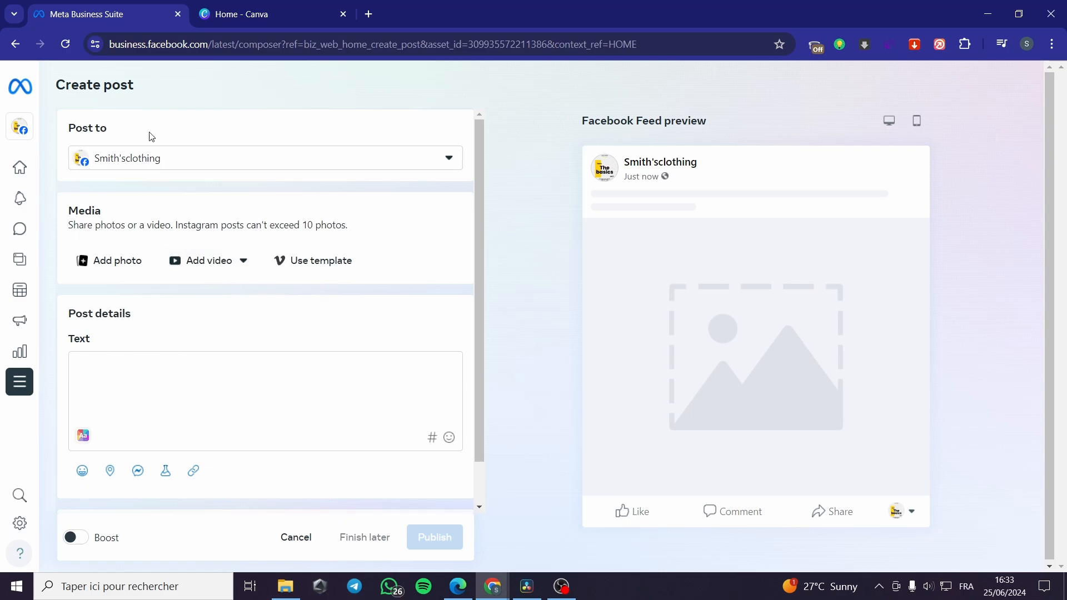
- Review the accounts the post can be published to, along with the media, text and scheduling options
{"action": "left_click", "coordinate": [136, 163]}
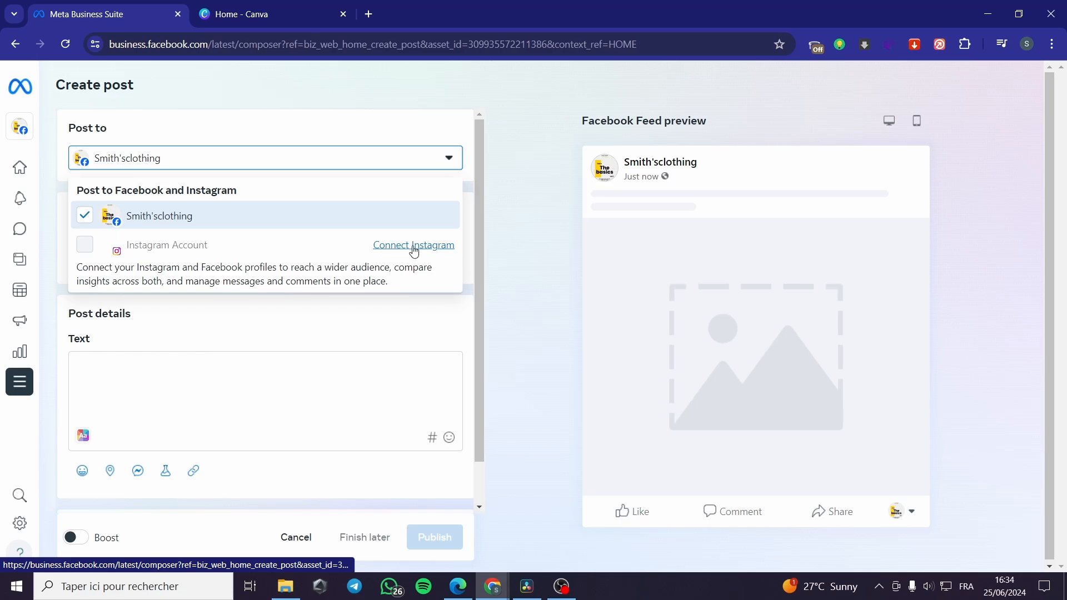
{"action": "left_click", "coordinate": [454, 322]}
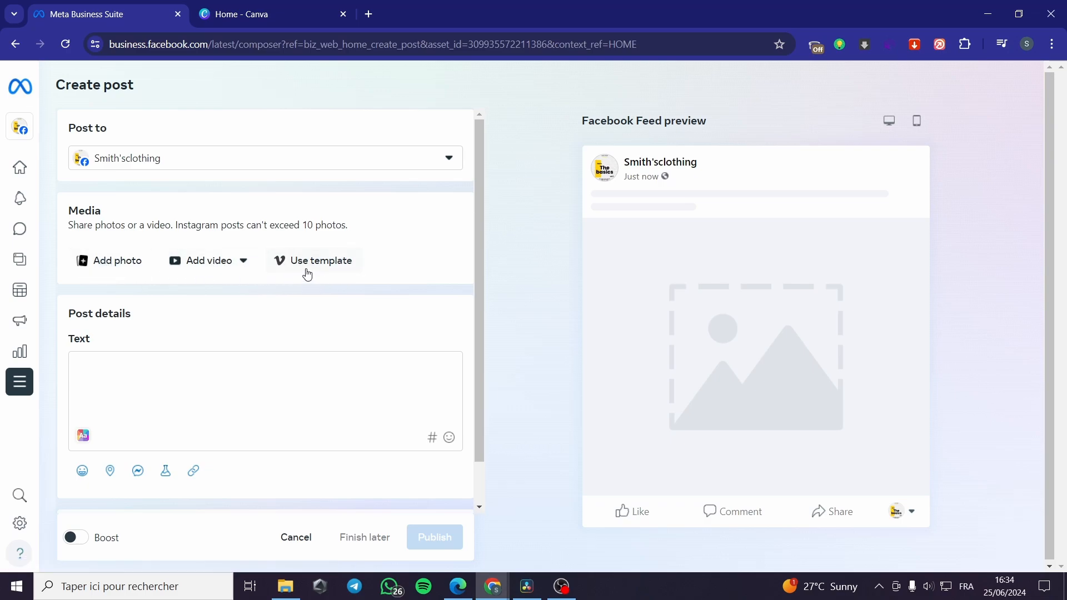
{"action": "scroll", "coordinate": [161, 389], "scroll_direction": "down", "scroll_amount": 1}
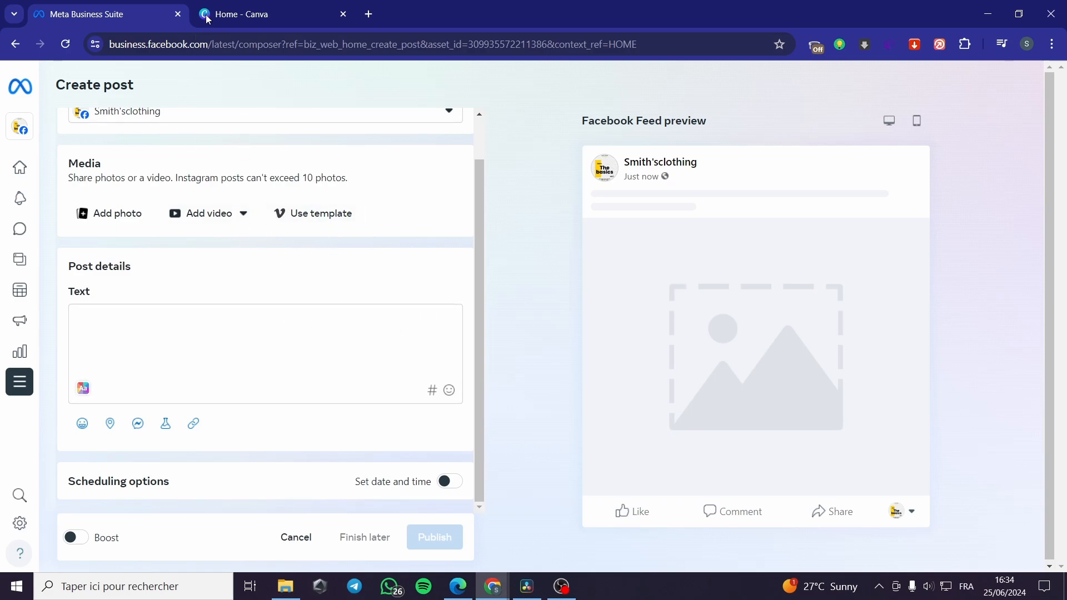
- Switch to Canva and search its templates for "facebook post"
{"action": "left_click", "coordinate": [231, 16]}
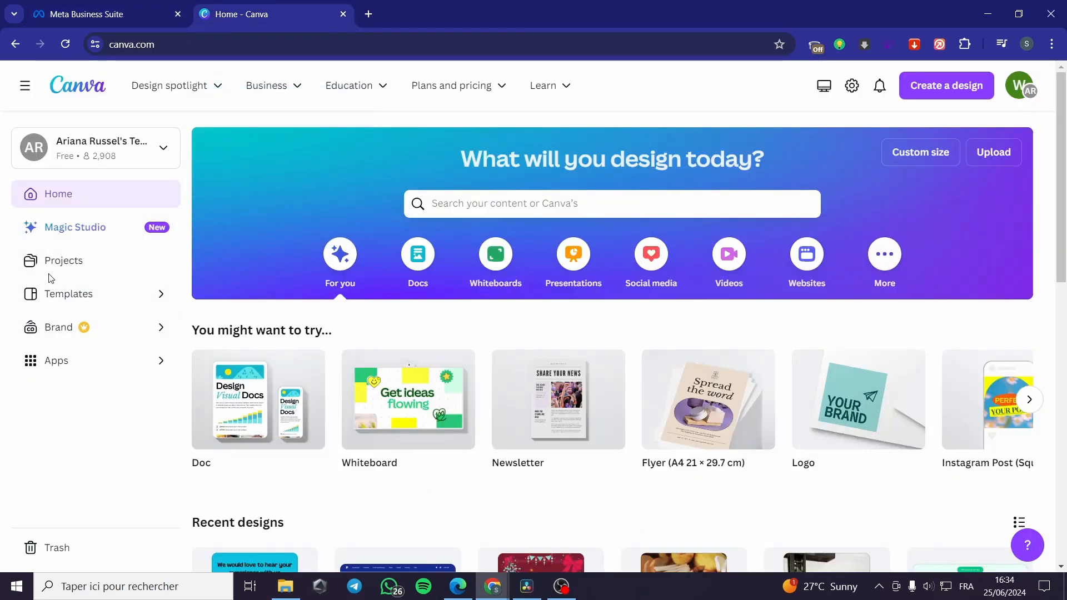
{"action": "left_click", "coordinate": [483, 202]}
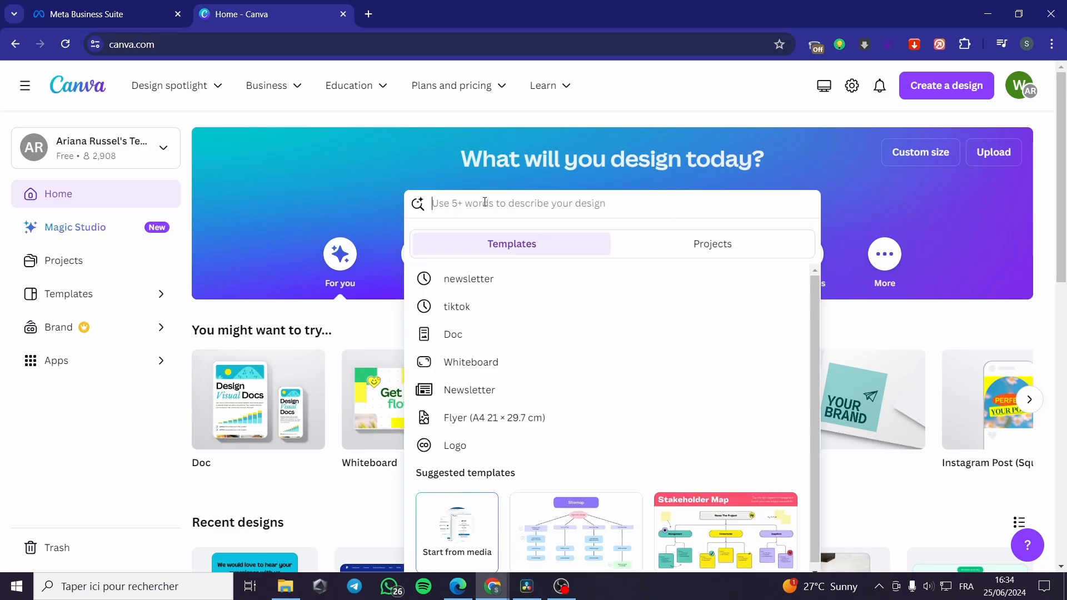
{"action": "type", "text": "po"}
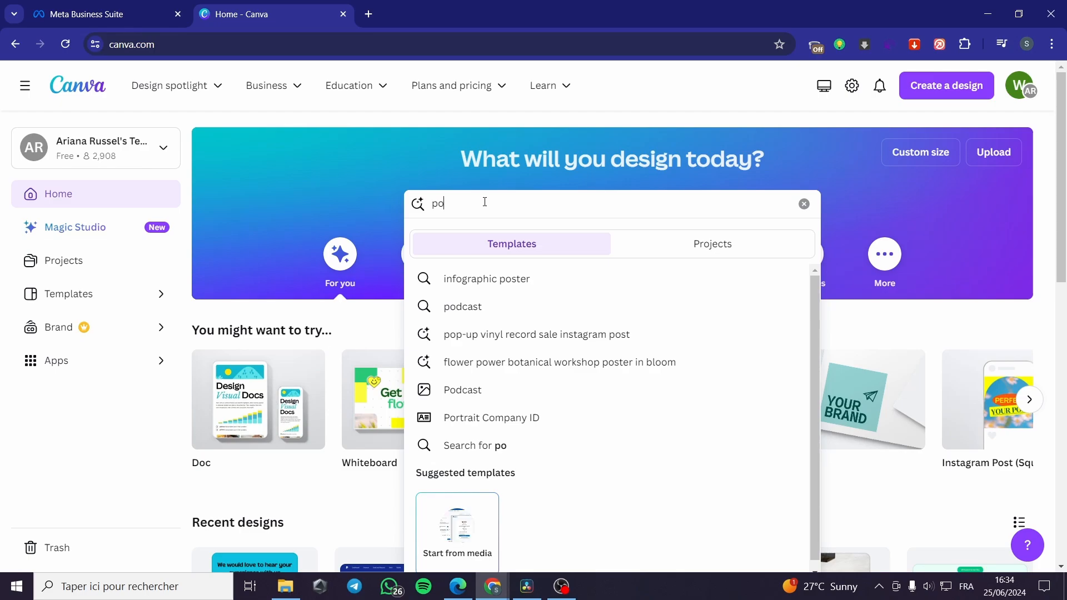
{"action": "key", "text": "BackSpace"}
{"action": "key", "text": "BackSpace"}
{"action": "type", "text": "fac"}
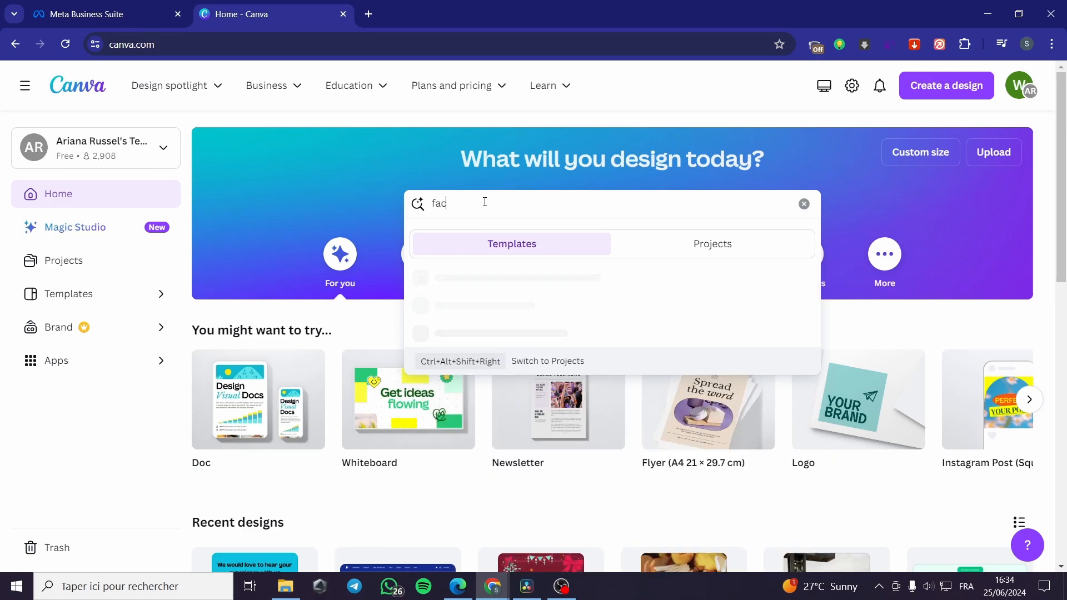
{"action": "type", "text": "ebook post"}
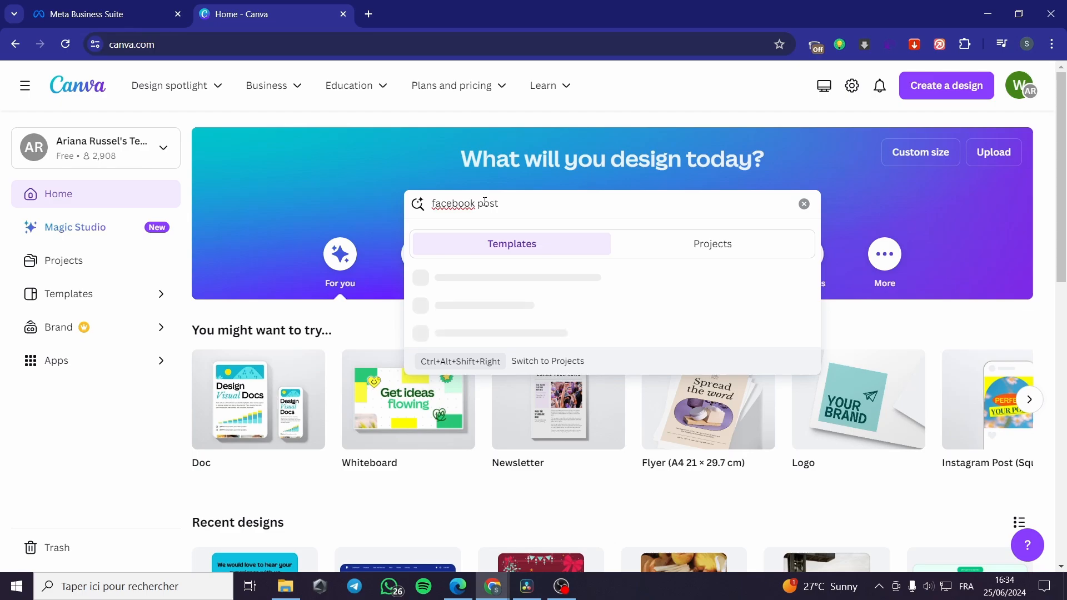
{"action": "key", "text": "Return"}
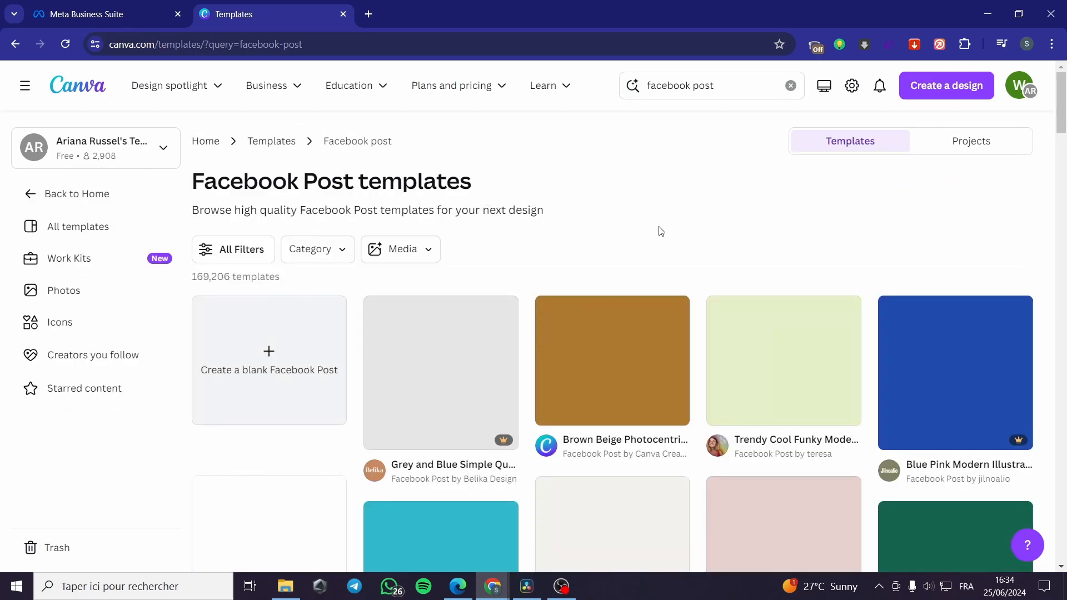
- Browse the template results, create a blank Facebook Post design, and set its background to the default solid purple
{"action": "scroll", "coordinate": [664, 213], "scroll_direction": "down", "scroll_amount": 1}
{"action": "scroll", "coordinate": [664, 213], "scroll_direction": "down", "scroll_amount": 4}
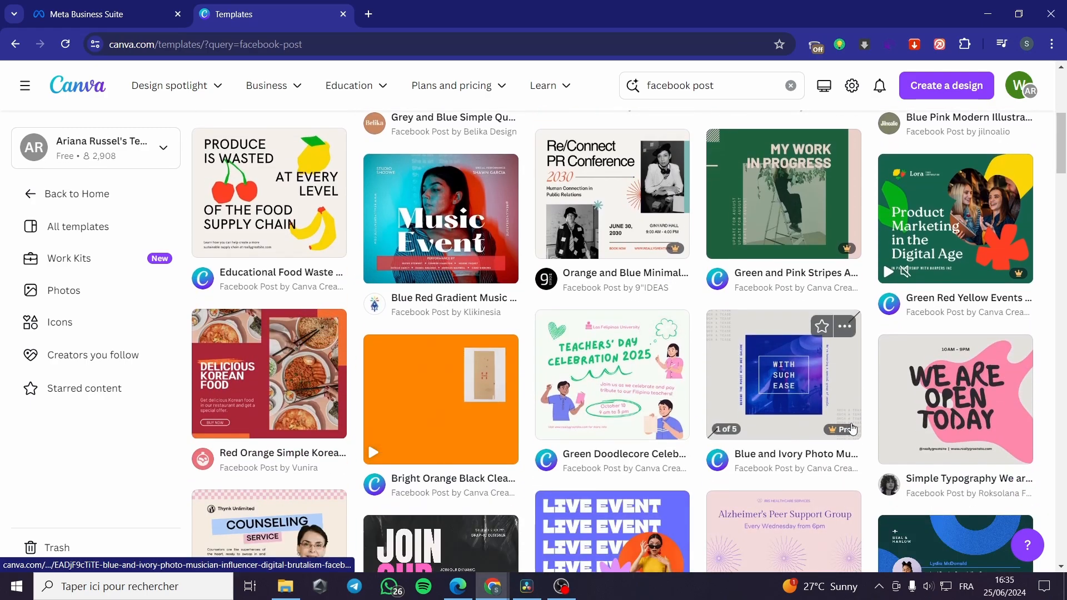
{"action": "scroll", "coordinate": [393, 391], "scroll_direction": "down", "scroll_amount": 6}
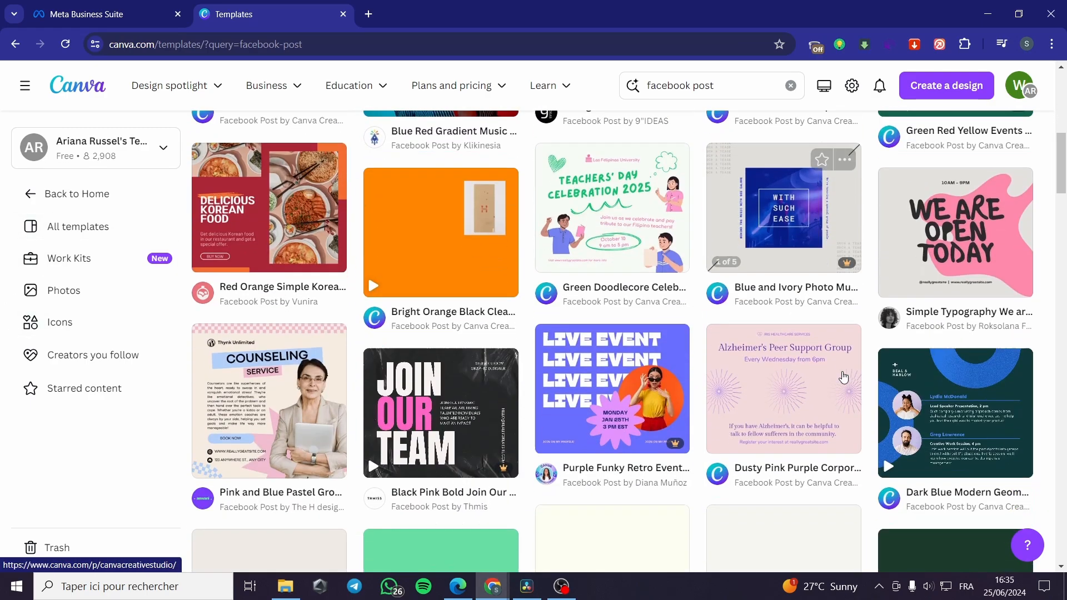
{"action": "scroll", "coordinate": [393, 392], "scroll_direction": "up", "scroll_amount": 10}
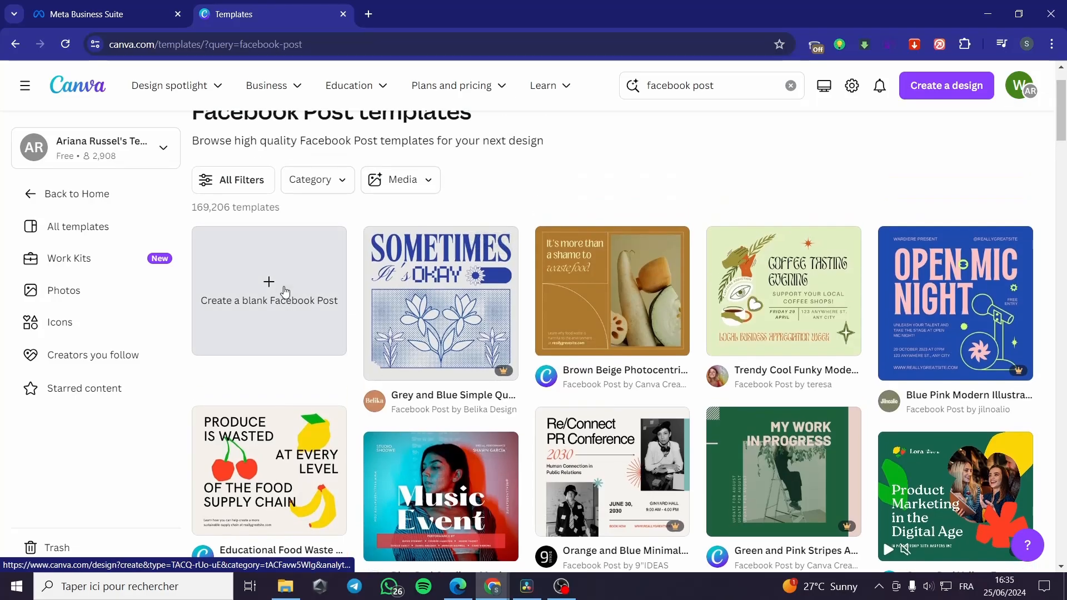
{"action": "left_click", "coordinate": [275, 271]}
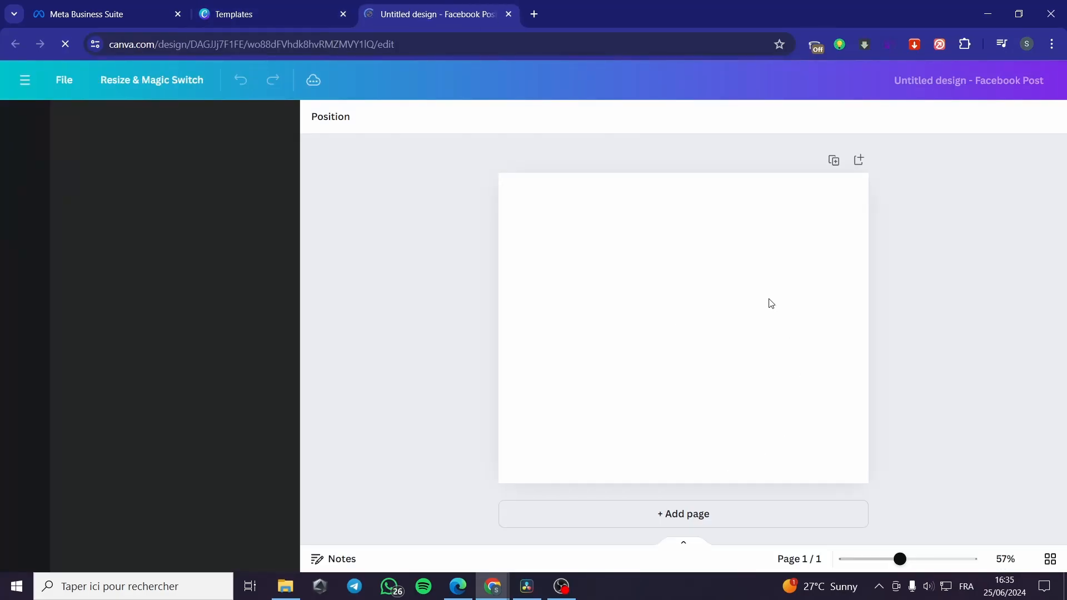
{"action": "left_click", "coordinate": [316, 118]}
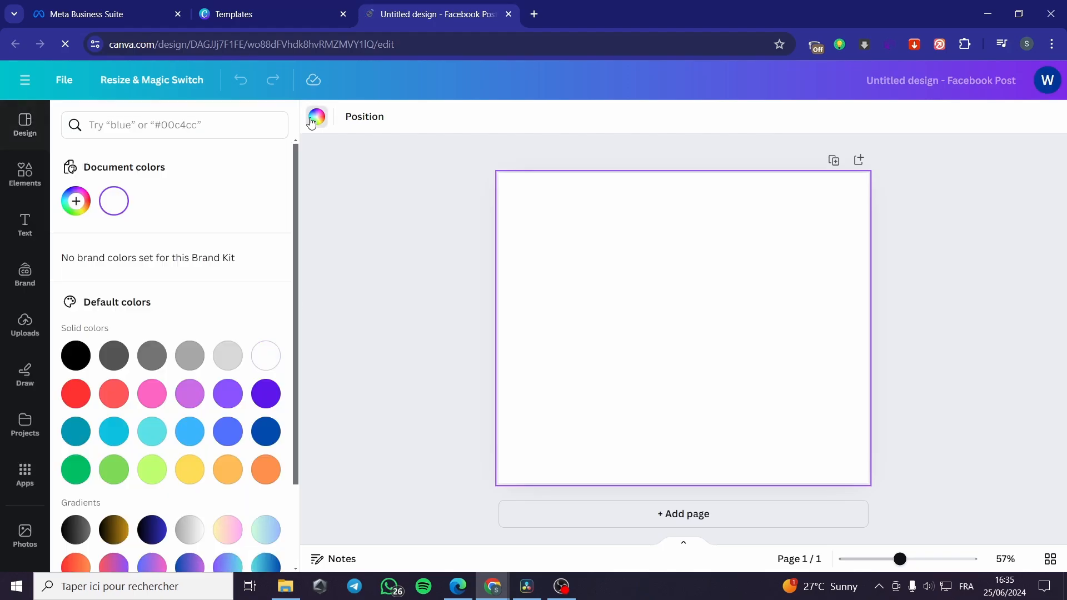
{"action": "left_click", "coordinate": [228, 395]}
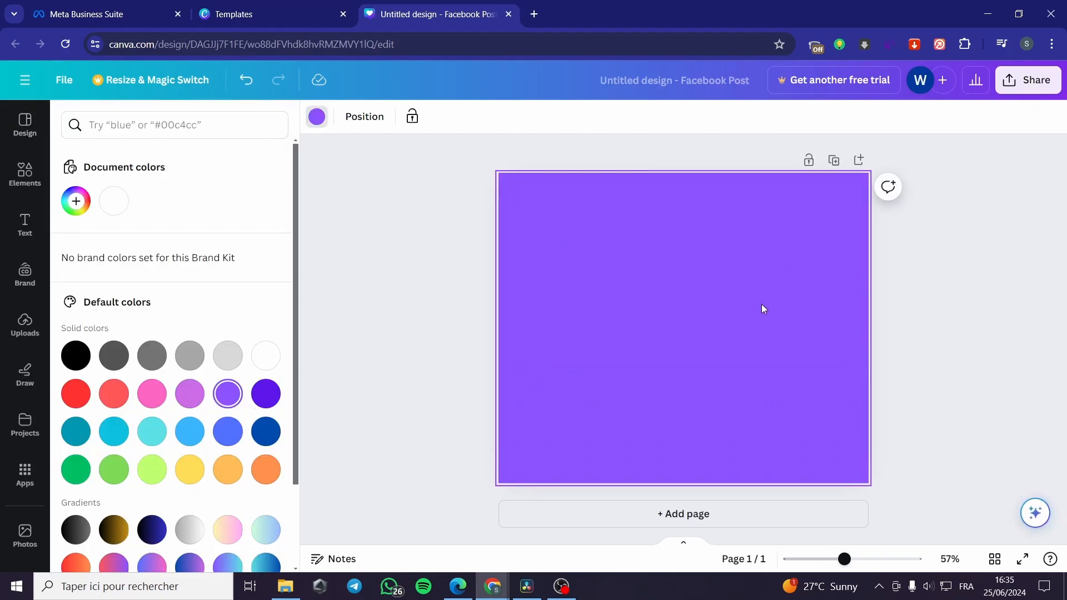
- Search the design elements for "forest" and show only the photo results
{"action": "left_click", "coordinate": [25, 173]}
{"action": "left_click", "coordinate": [203, 118]}
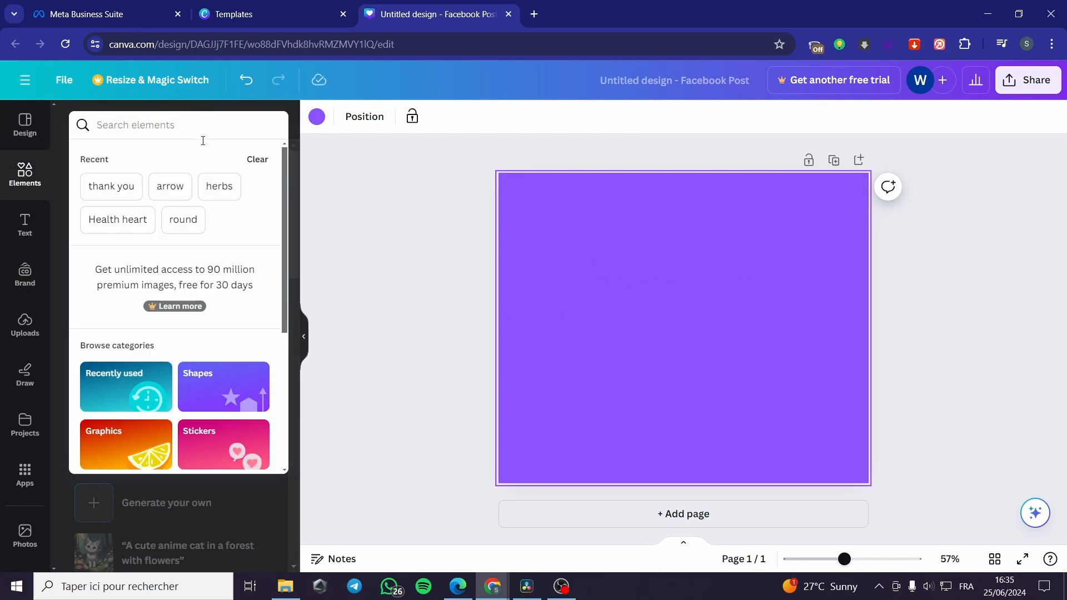
{"action": "left_click", "coordinate": [170, 131]}
{"action": "type", "text": "forest"}
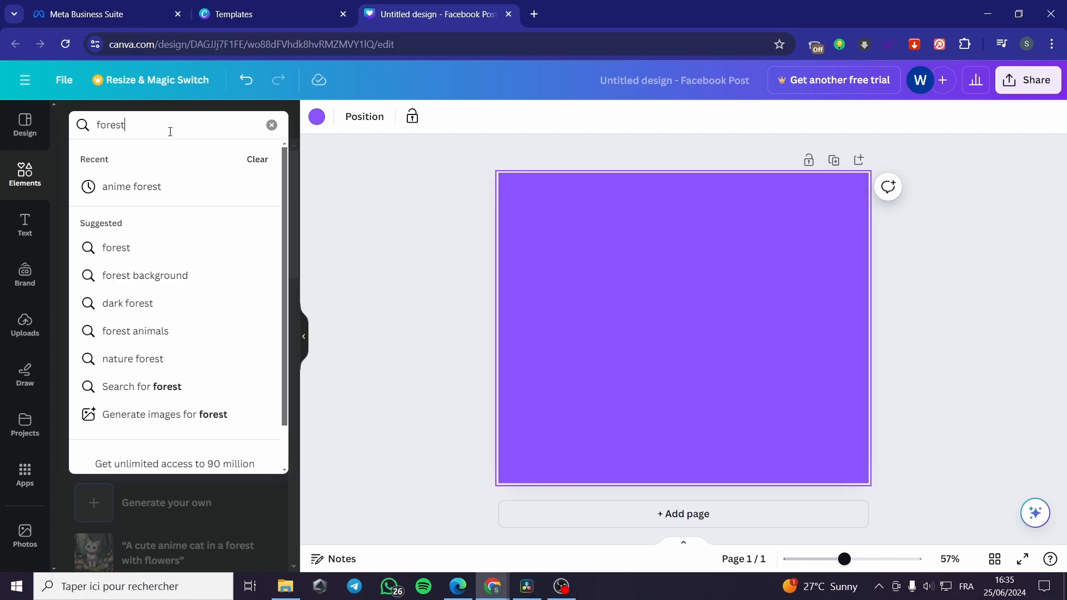
{"action": "key", "text": "Return"}
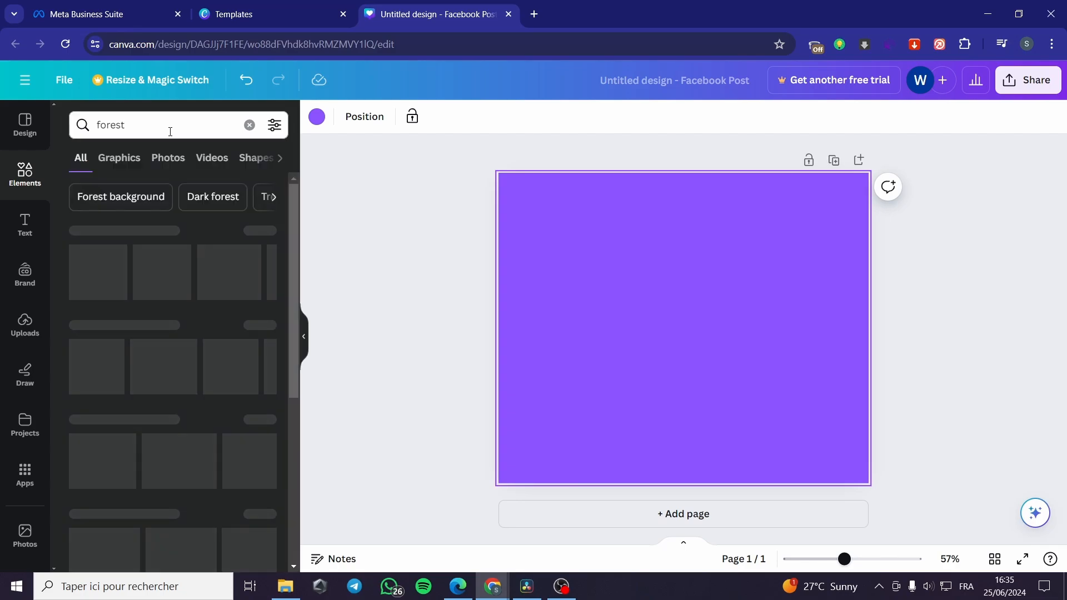
{"action": "left_click", "coordinate": [261, 327]}
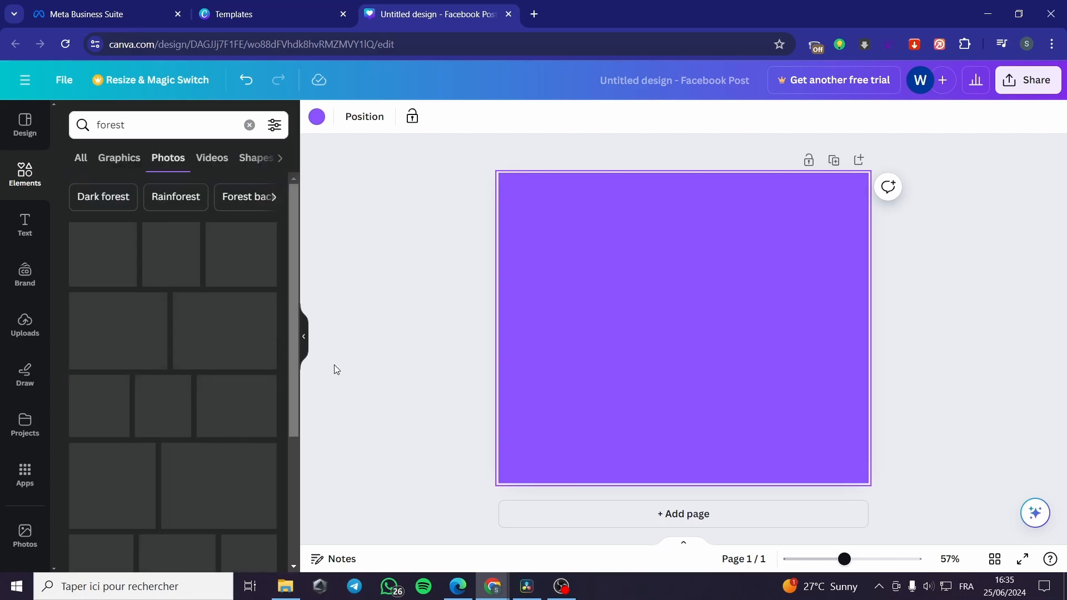
{"action": "left_click", "coordinate": [240, 341]}
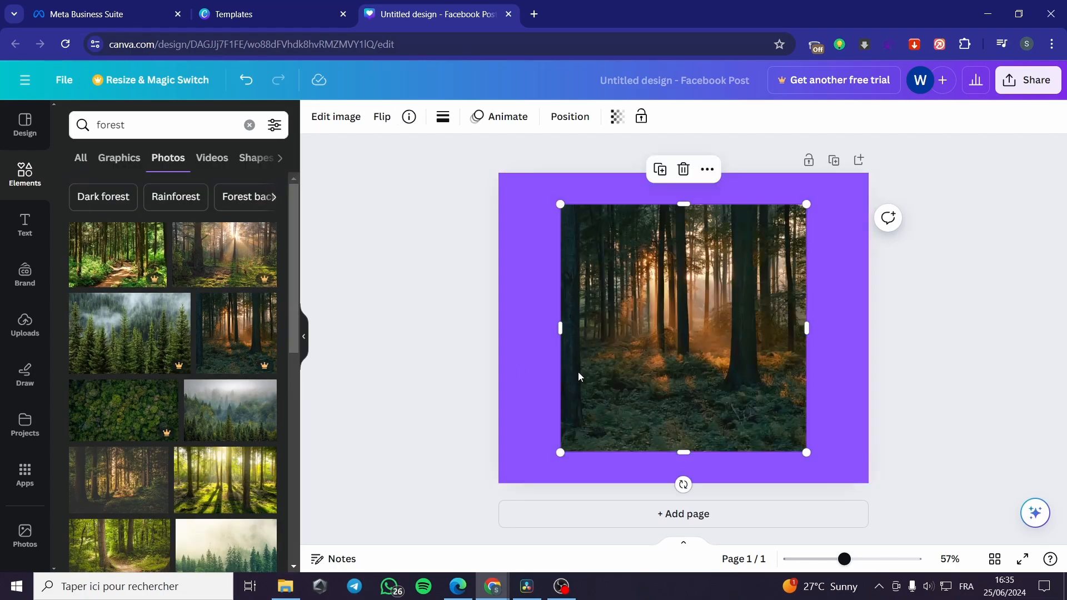
{"action": "left_click_drag", "start_coordinate": [698, 356], "coordinate": [648, 356]}
{"action": "left_click_drag", "start_coordinate": [638, 451], "coordinate": [634, 406]}
{"action": "left_click_drag", "start_coordinate": [663, 350], "coordinate": [660, 376]}
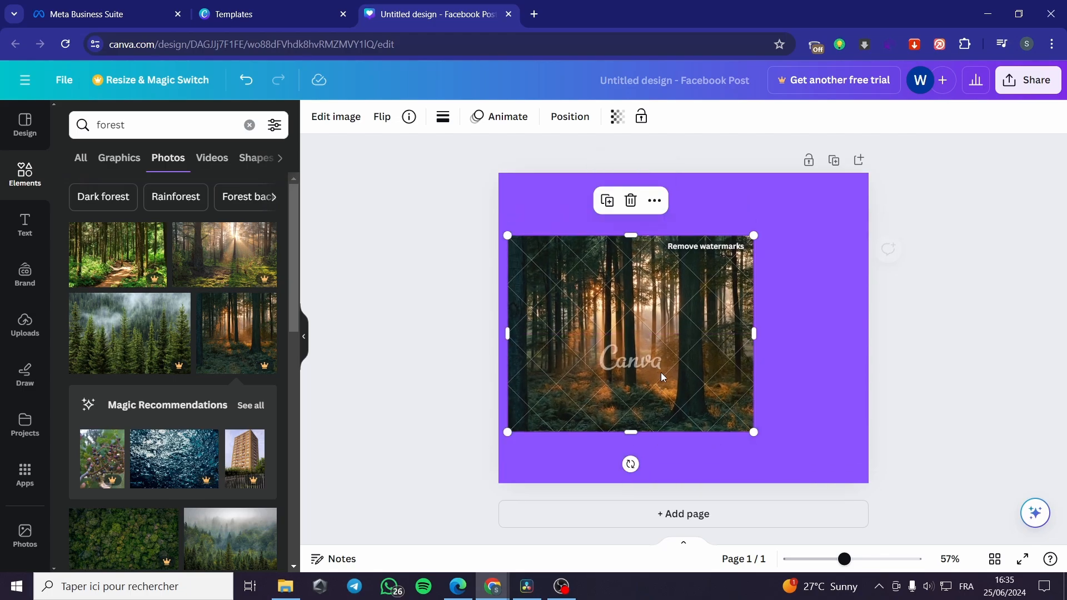
{"action": "key", "text": "Delete"}
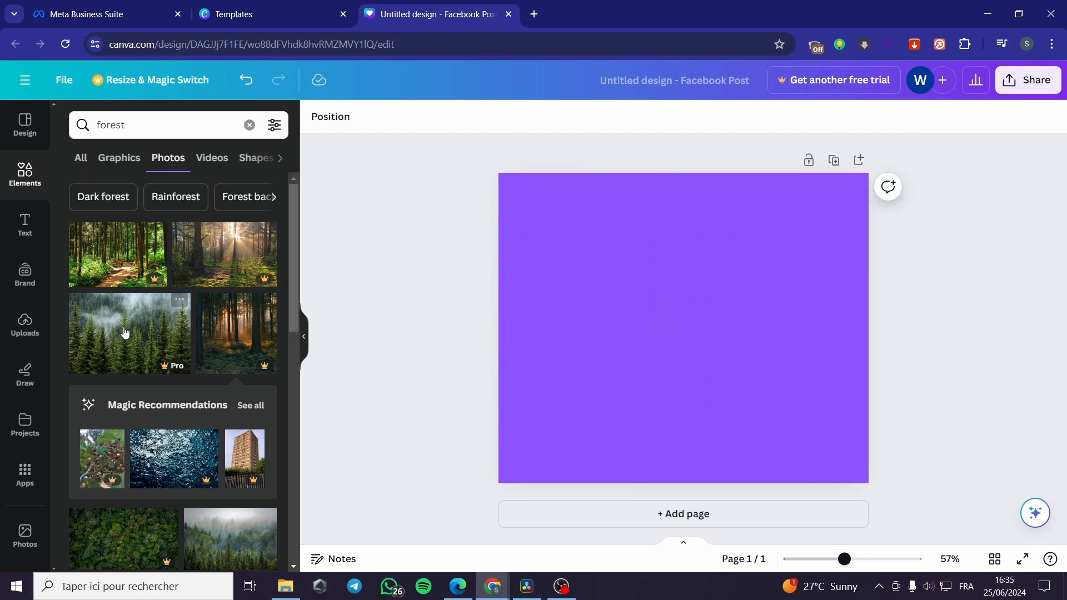
- Insert the free sunlit forest photo with long tree shadows and enlarge it to span the page width below a purple band
{"action": "scroll", "coordinate": [236, 333], "scroll_direction": "down", "scroll_amount": 4}
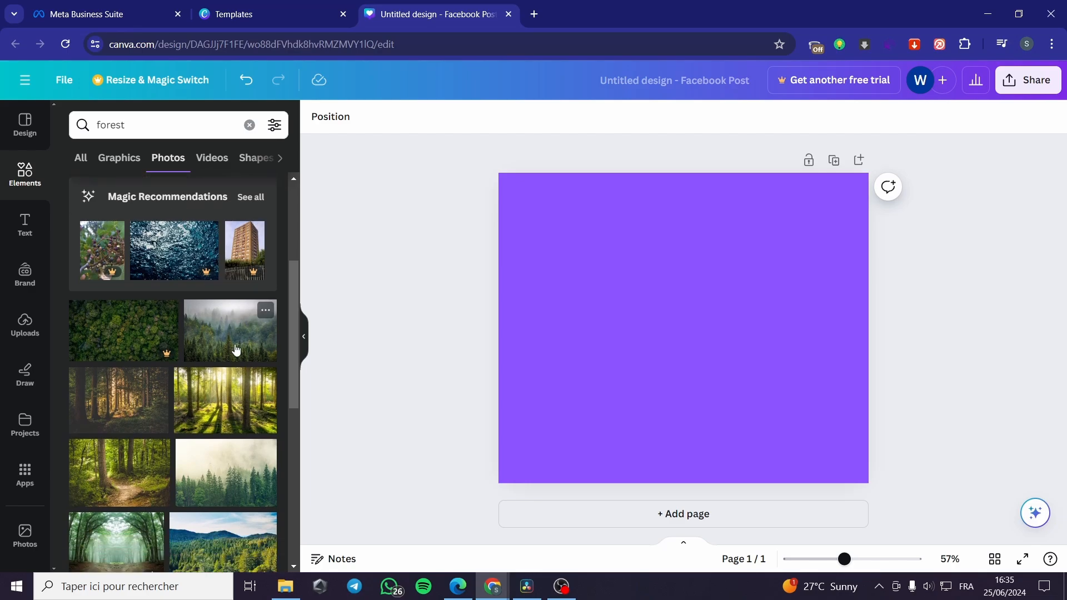
{"action": "left_click", "coordinate": [236, 400]}
{"action": "left_click_drag", "start_coordinate": [711, 380], "coordinate": [682, 430]}
{"action": "left_click_drag", "start_coordinate": [800, 385], "coordinate": [870, 382]}
{"action": "left_click_drag", "start_coordinate": [683, 283], "coordinate": [687, 257]}
{"action": "left_click", "coordinate": [728, 200]}
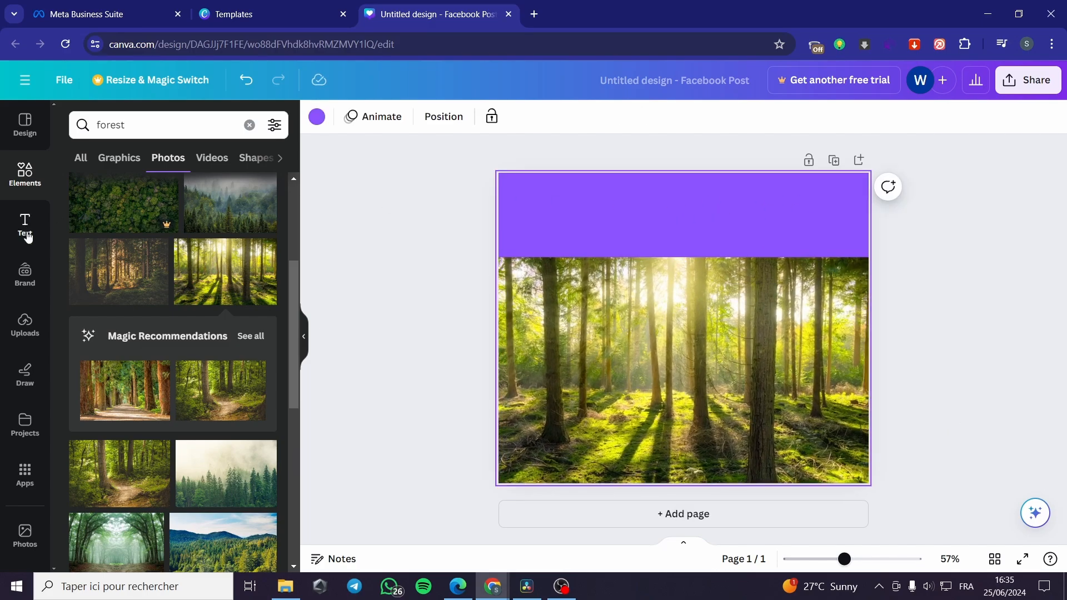
- Clear the element search, add a rounded square shape to the page, and fill it with solid white
{"action": "left_click", "coordinate": [249, 124]}
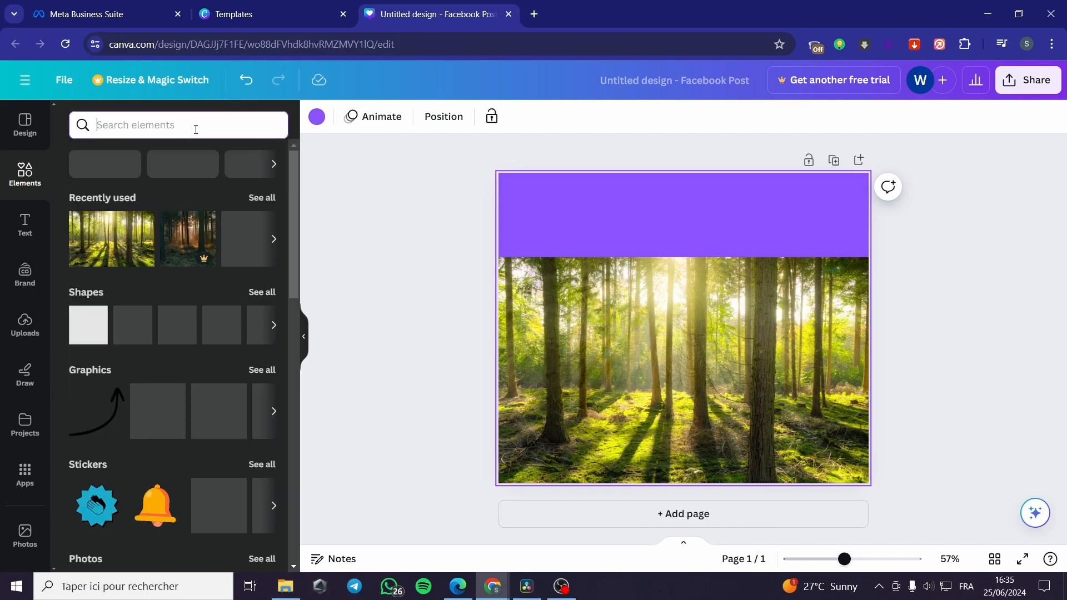
{"action": "left_click", "coordinate": [91, 327]}
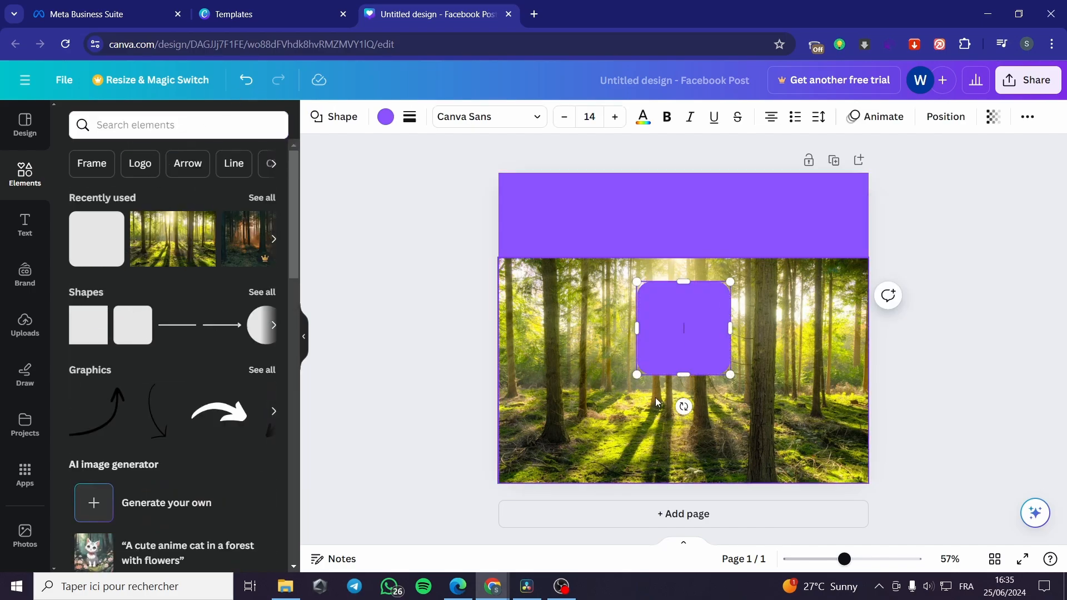
{"action": "left_click", "coordinate": [386, 117]}
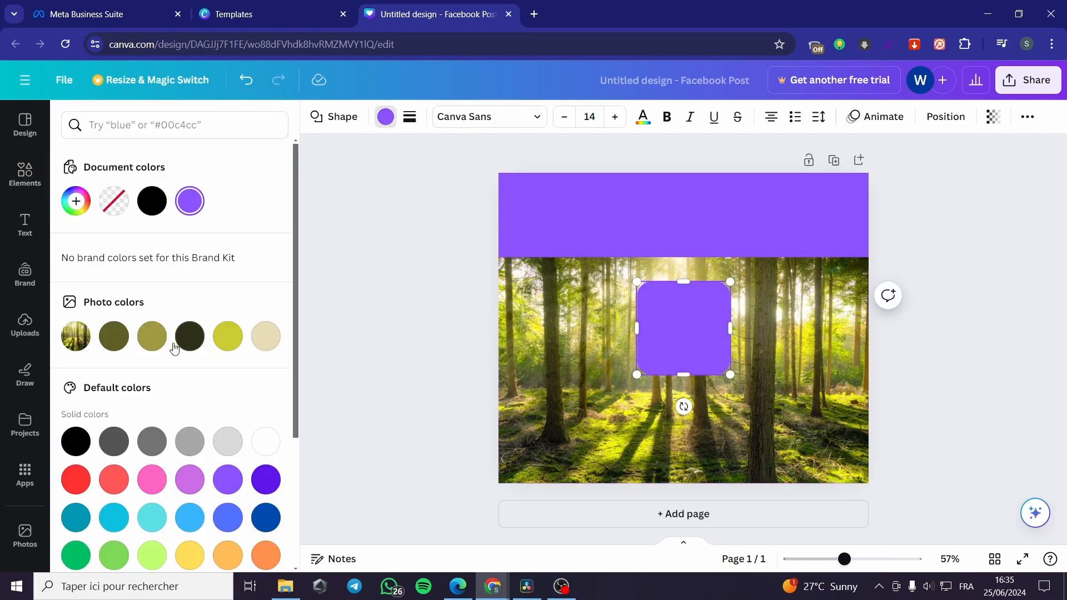
{"action": "left_click", "coordinate": [265, 441]}
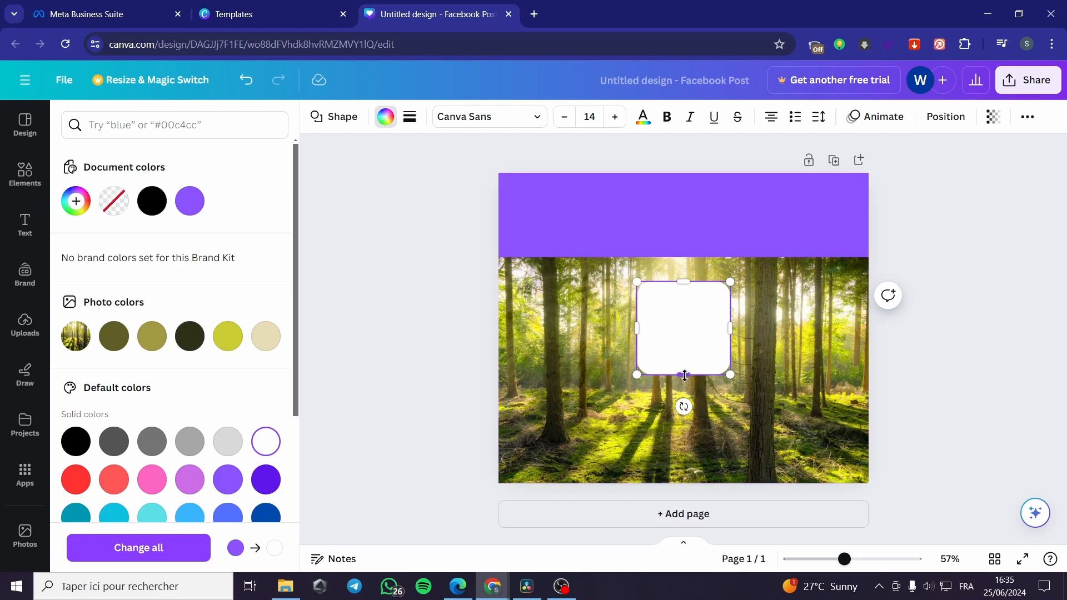
- Reshape the white rounded square into a wide, low rectangle and center it on the purple band above the photo
{"action": "left_click_drag", "start_coordinate": [684, 375], "coordinate": [685, 341]}
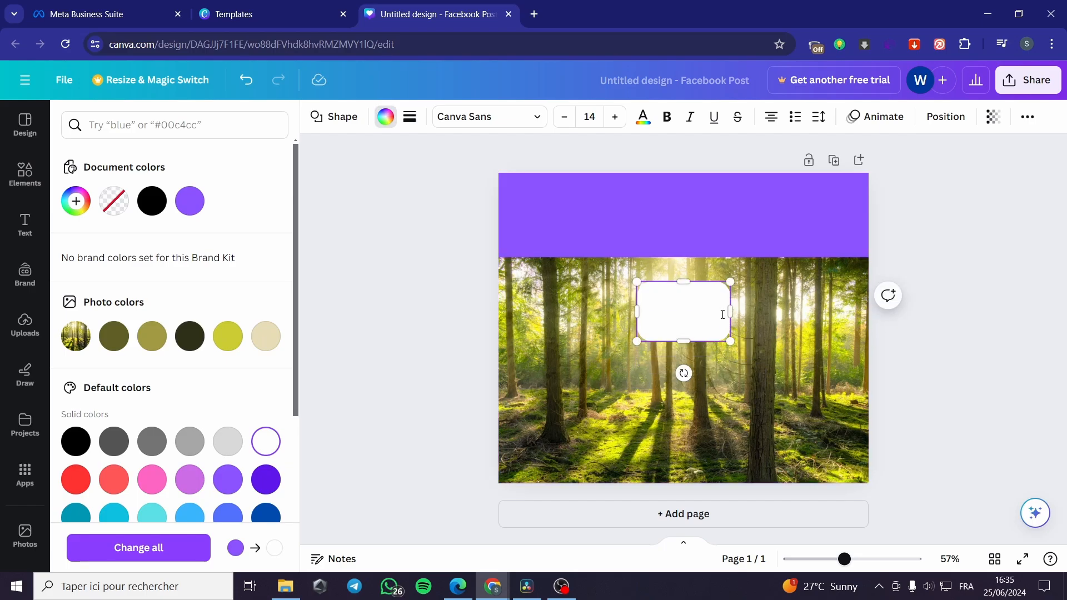
{"action": "left_click_drag", "start_coordinate": [728, 313], "coordinate": [833, 312]}
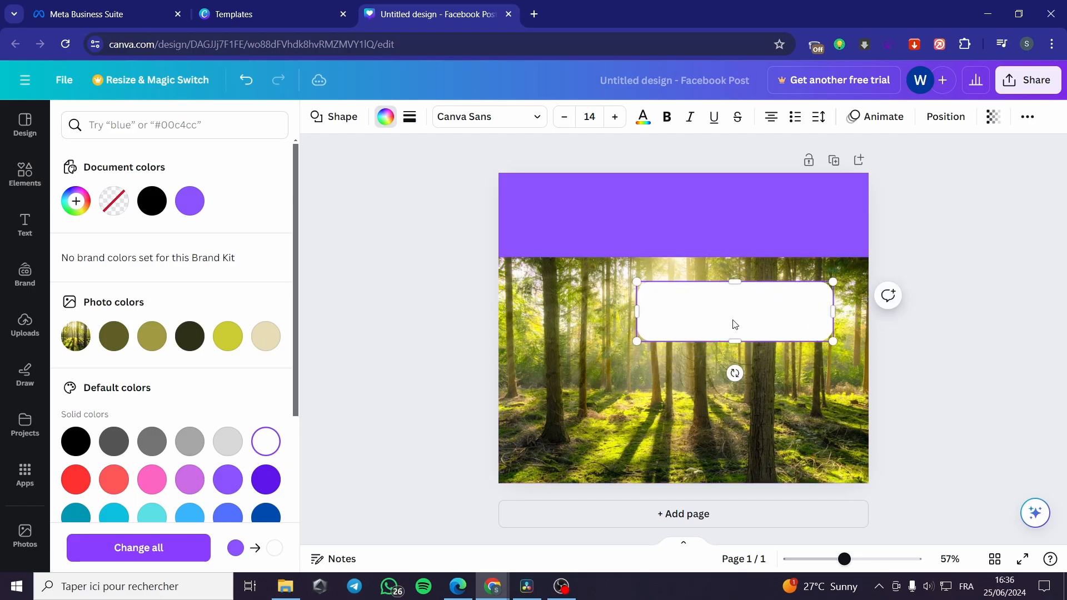
{"action": "left_click_drag", "start_coordinate": [759, 327], "coordinate": [704, 227]}
{"action": "left_click", "coordinate": [744, 240]}
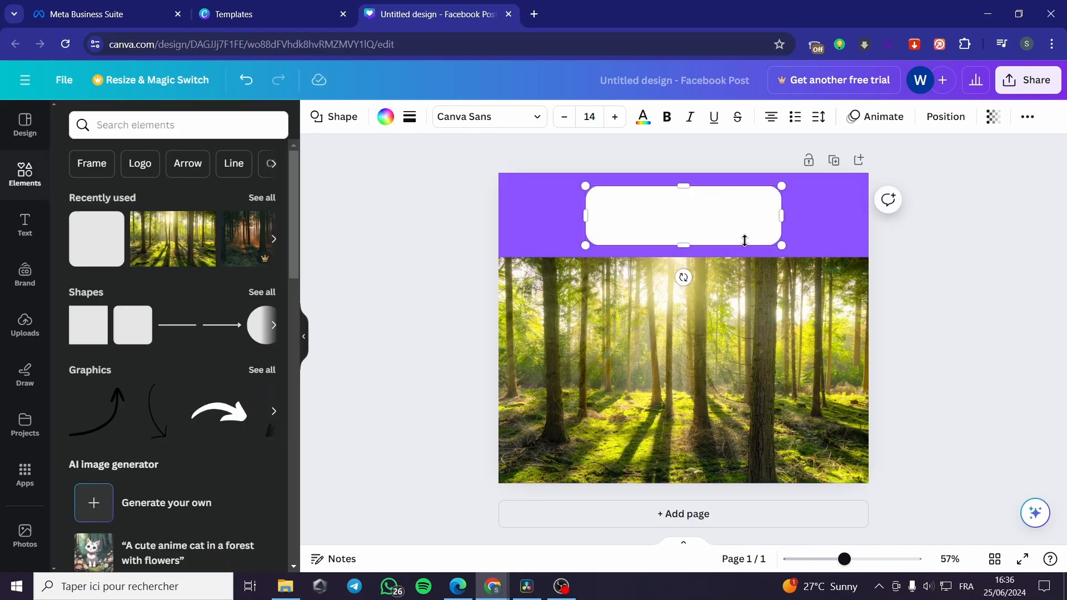
- Insert the "instant CLASSIC" font combination over the forest photo and delete its "CLASSIC" line
{"action": "left_click", "coordinate": [23, 224]}
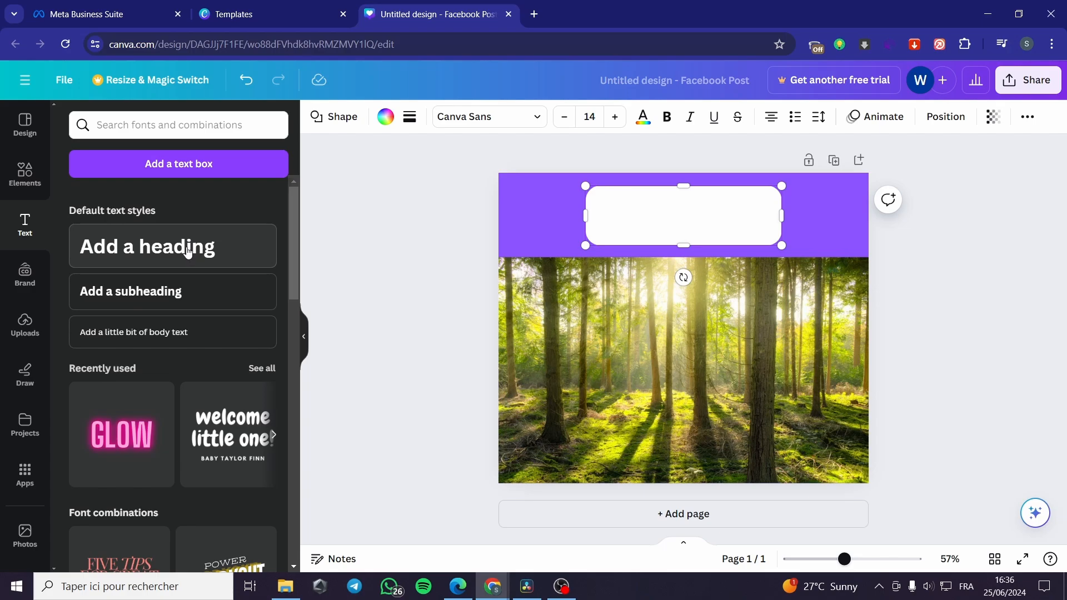
{"action": "scroll", "coordinate": [186, 331], "scroll_direction": "down", "scroll_amount": 6}
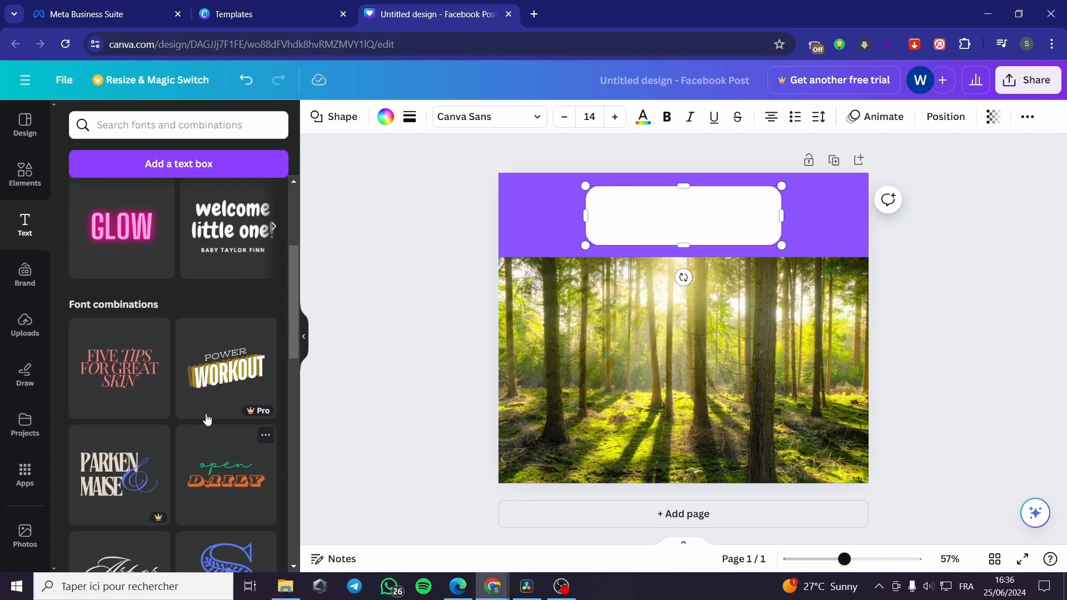
{"action": "scroll", "coordinate": [172, 469], "scroll_direction": "down", "scroll_amount": 6}
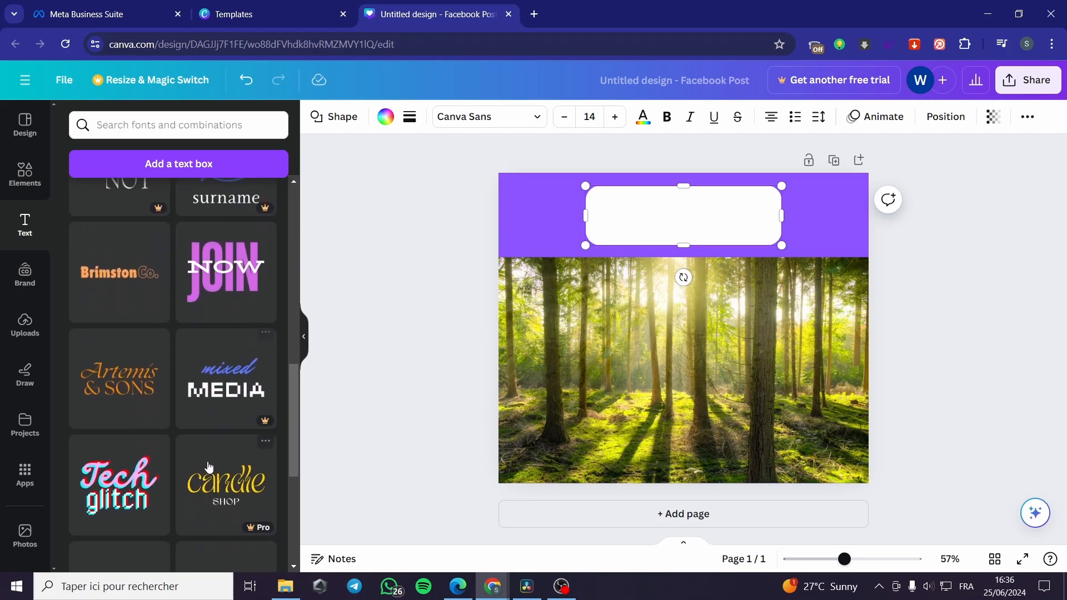
{"action": "scroll", "coordinate": [105, 429], "scroll_direction": "up", "scroll_amount": 4}
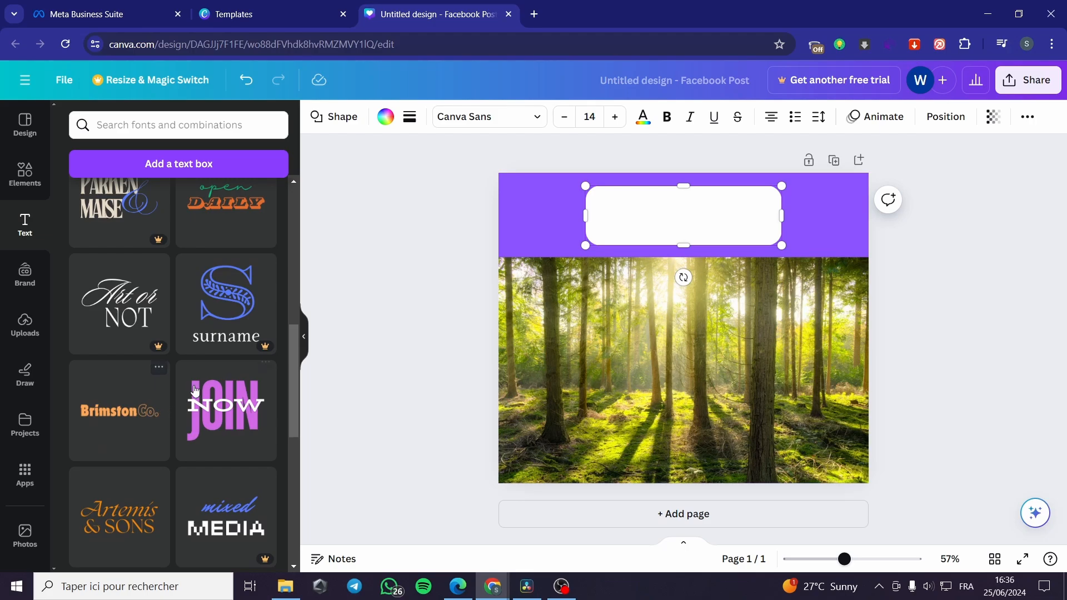
{"action": "scroll", "coordinate": [195, 391], "scroll_direction": "down", "scroll_amount": 10}
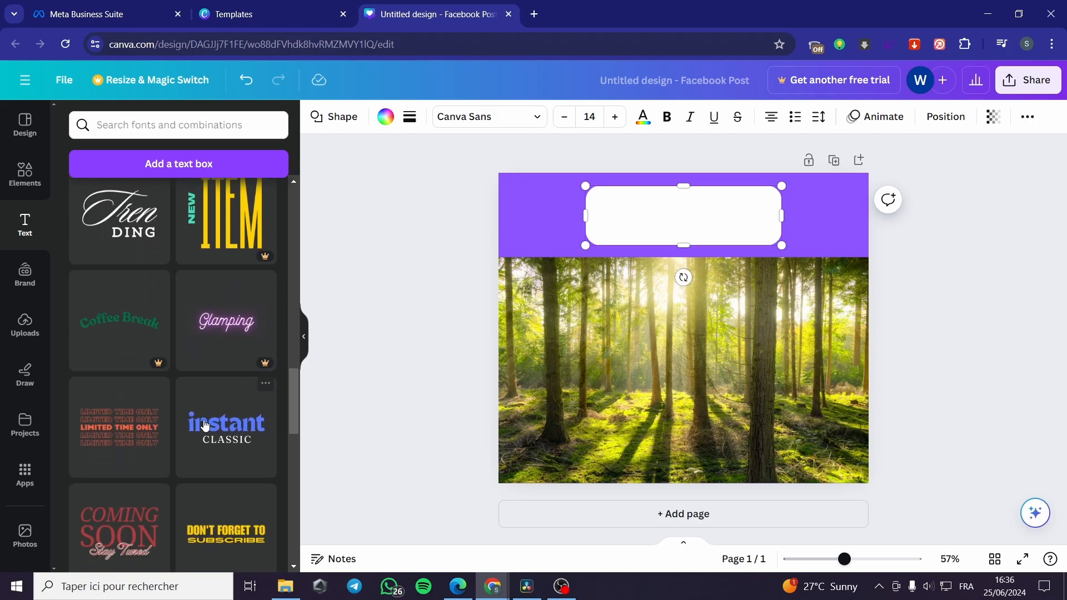
{"action": "scroll", "coordinate": [205, 425], "scroll_direction": "down", "scroll_amount": 2}
{"action": "left_click_drag", "start_coordinate": [240, 361], "coordinate": [683, 304]}
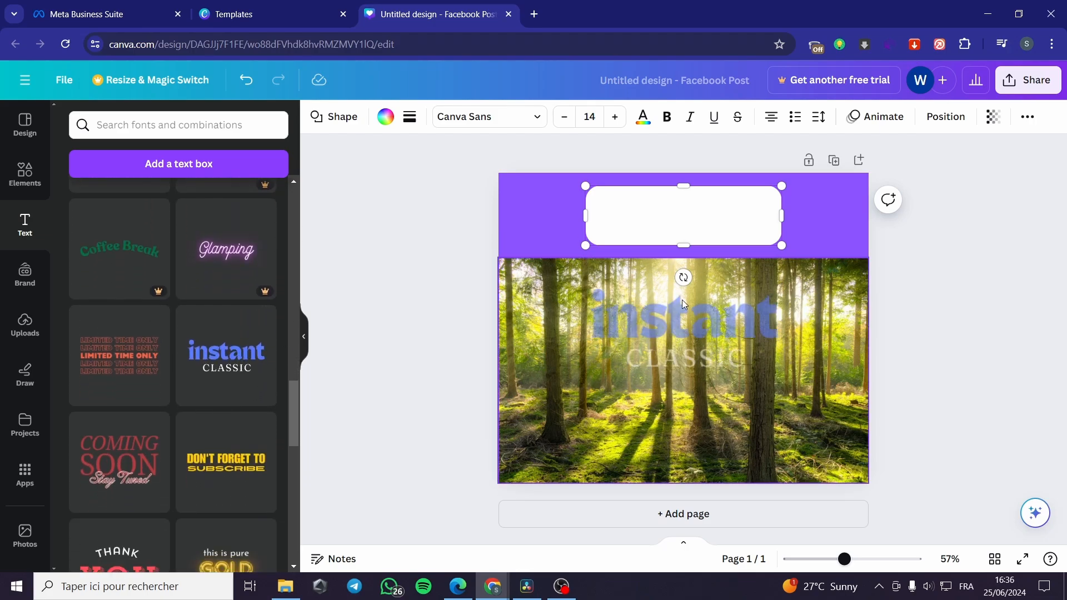
{"action": "left_click_drag", "start_coordinate": [698, 359], "coordinate": [694, 368]}
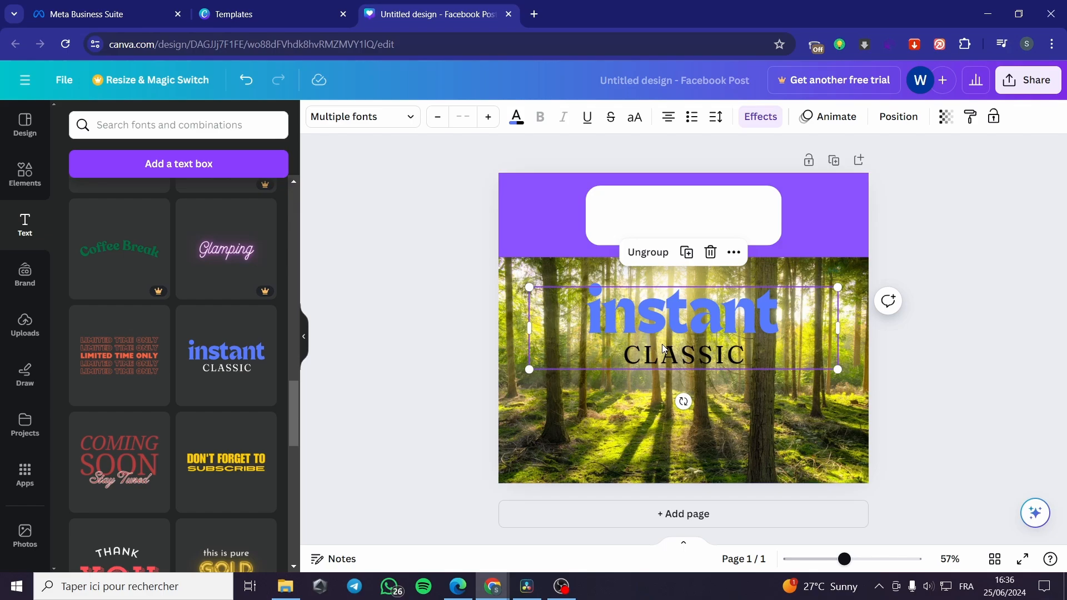
{"action": "left_click", "coordinate": [691, 363]}
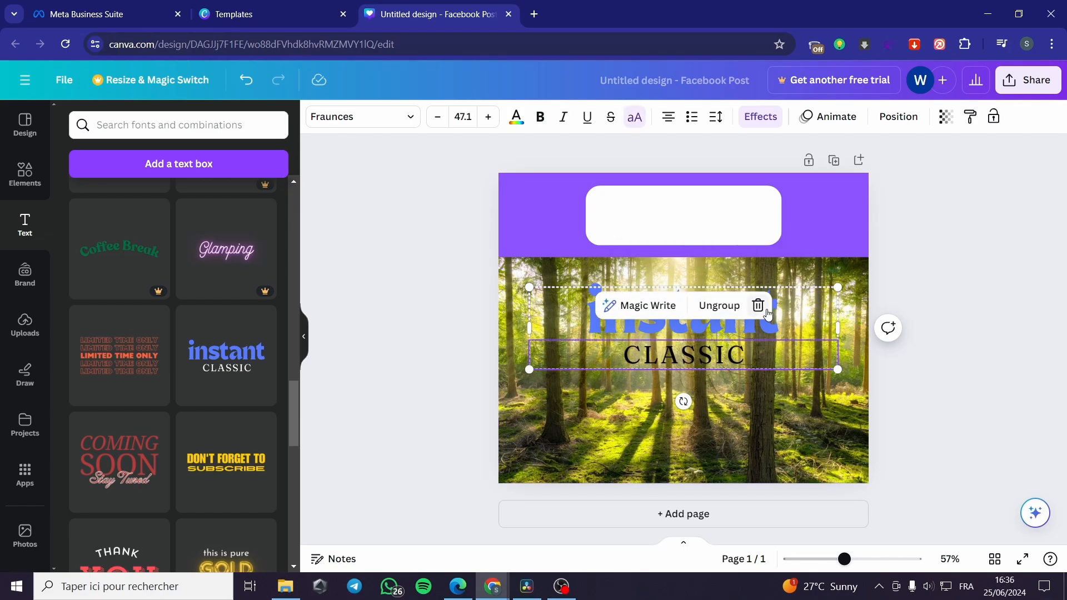
{"action": "left_click", "coordinate": [758, 306]}
- Move the "instant" text onto the white box and replace it with "Imagine waking up to this view"
{"action": "double_click", "coordinate": [705, 319]}
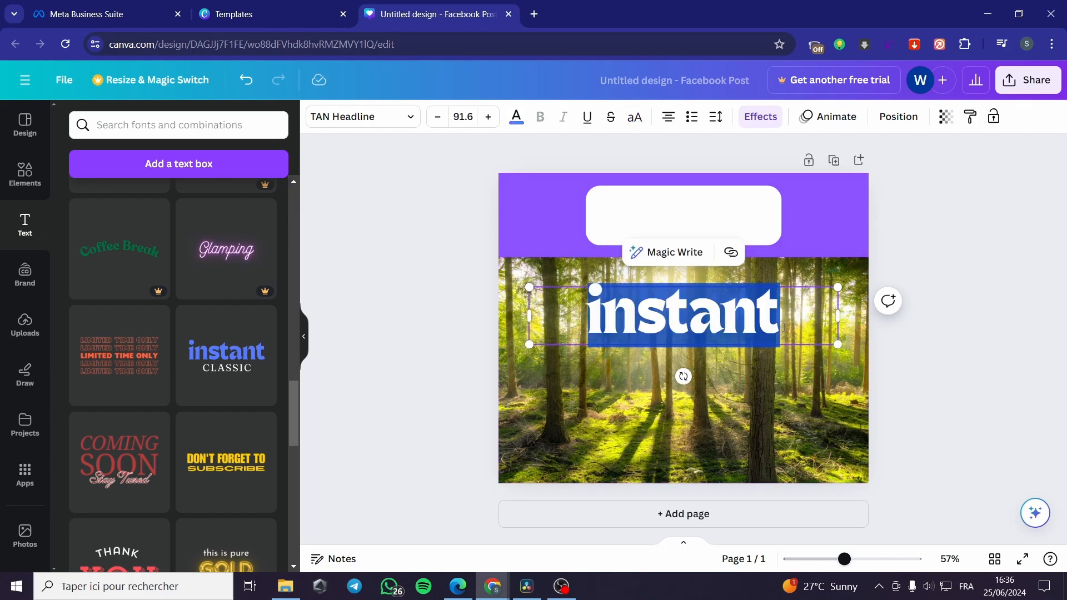
{"action": "left_click", "coordinate": [933, 349]}
{"action": "left_click_drag", "start_coordinate": [781, 319], "coordinate": [766, 225]}
{"action": "double_click", "coordinate": [767, 225]}
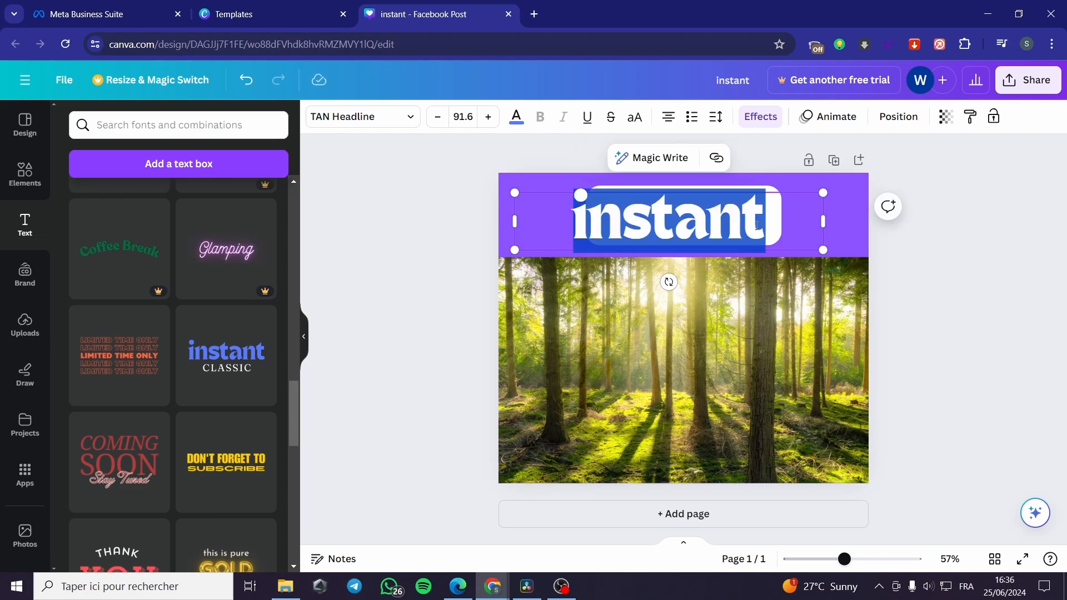
{"action": "type", "text": "I"}
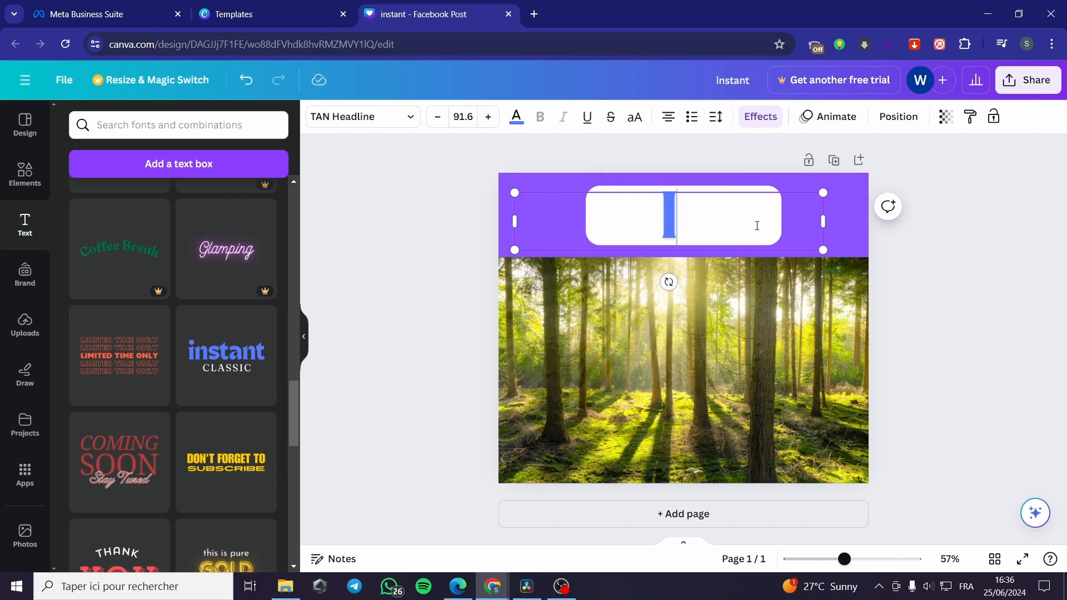
{"action": "type", "text": "magine"}
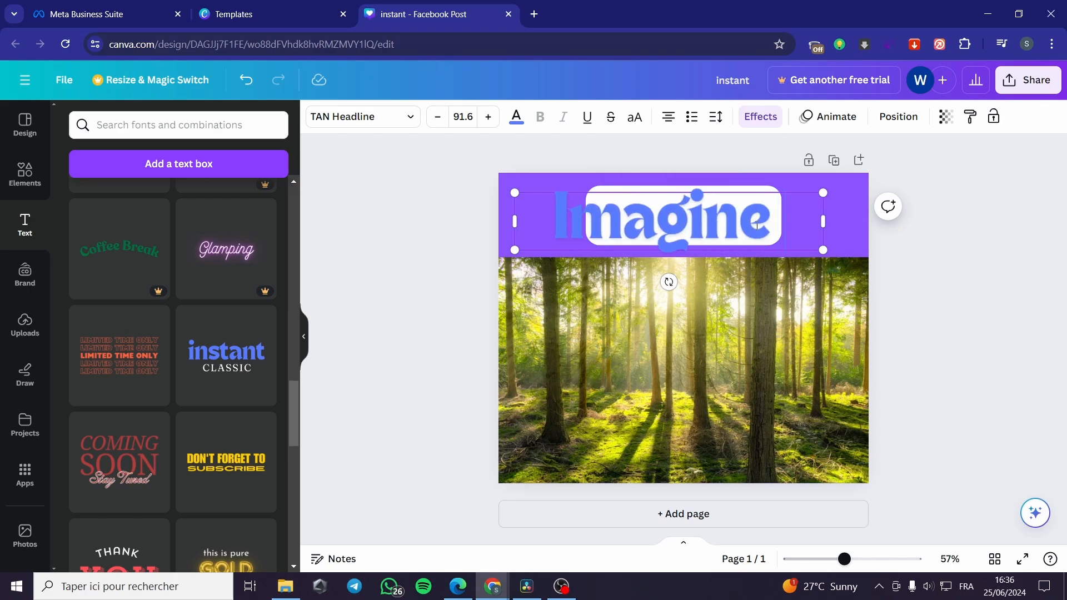
{"action": "type", "text": " waking"}
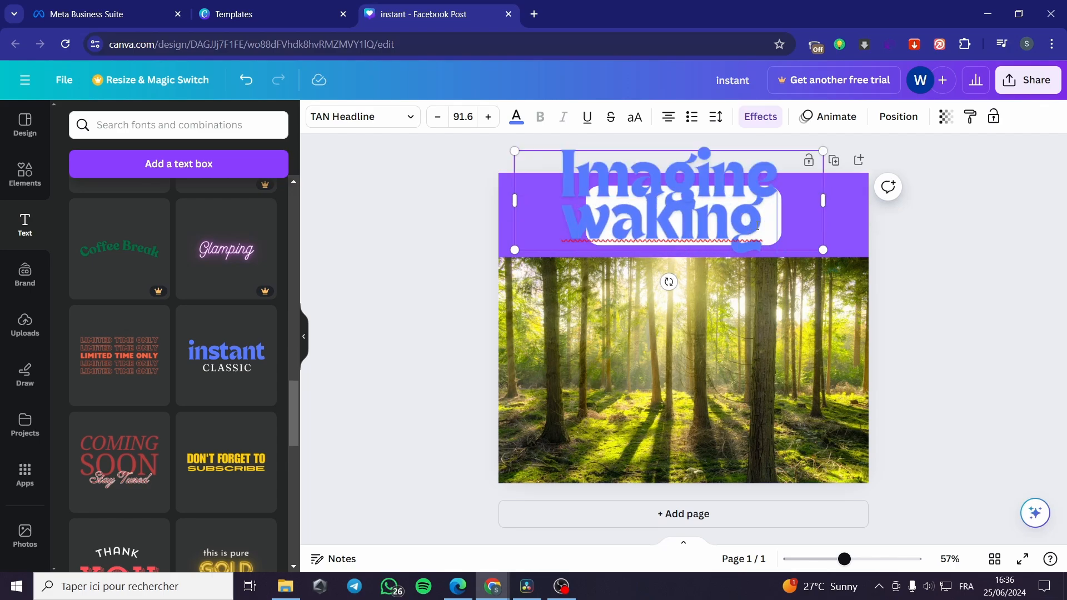
{"action": "type", "text": " up to t"}
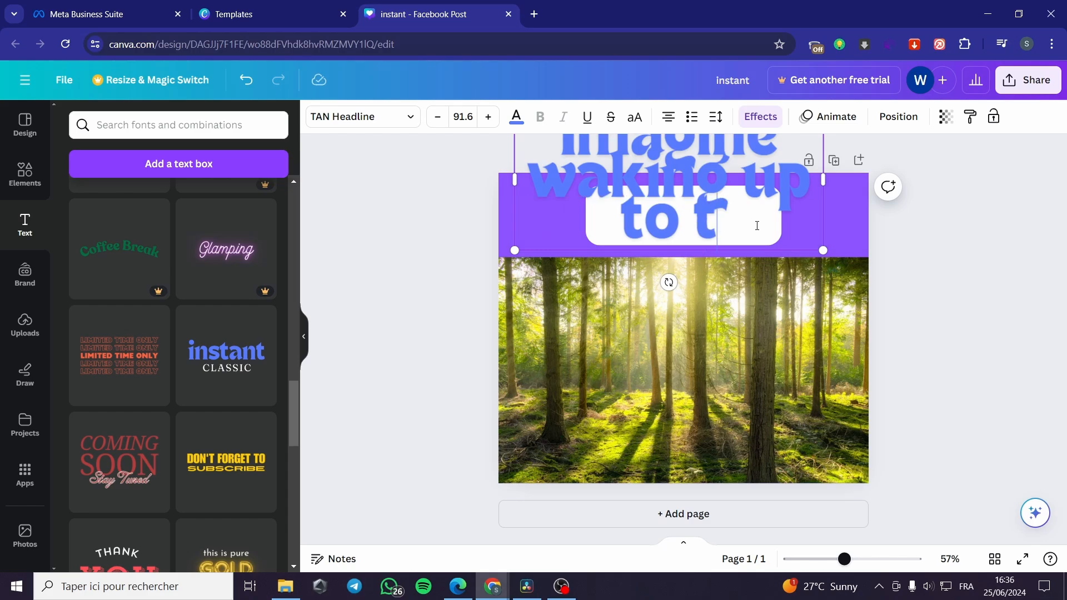
{"action": "type", "text": "his vide"}
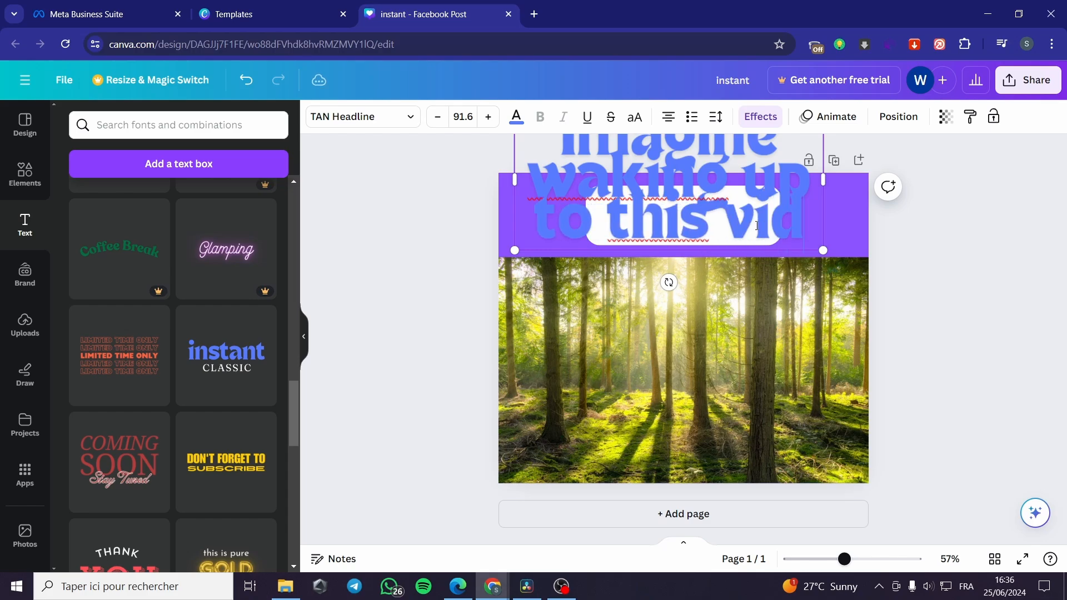
{"action": "key", "text": "BackSpace"}
{"action": "key", "text": "BackSpace"}
{"action": "type", "text": "ew"}
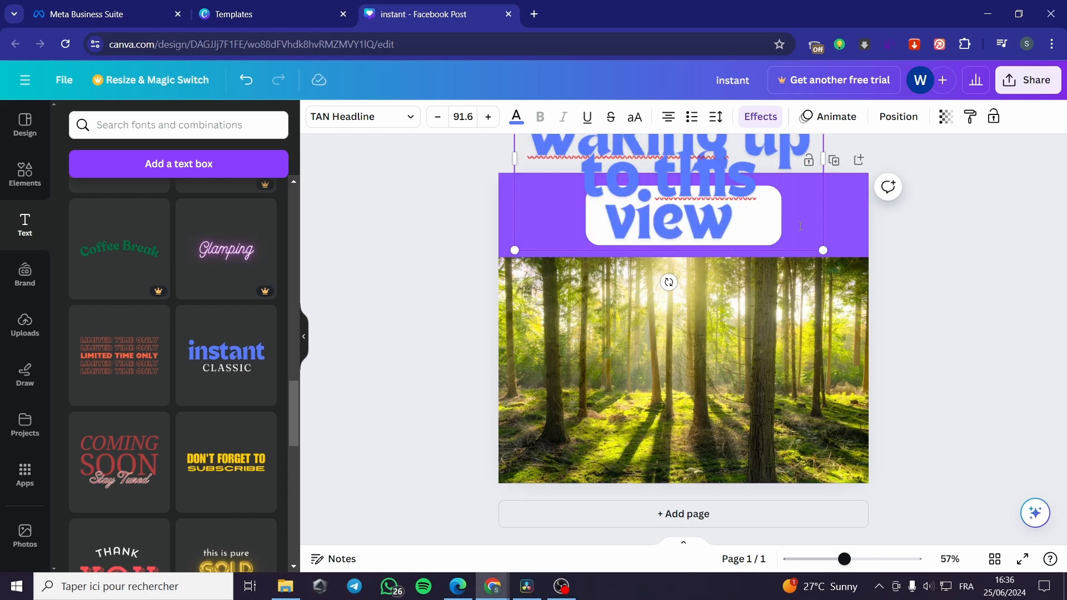
{"action": "left_click", "coordinate": [969, 289]}
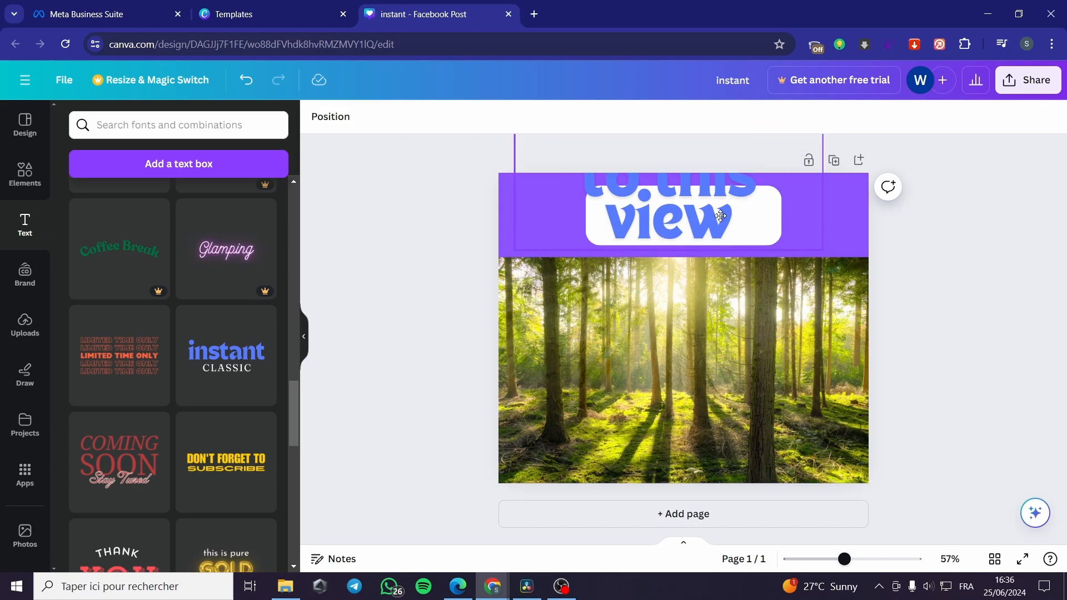
- Shrink the headline text to two lines and center it inside the white box
{"action": "left_click_drag", "start_coordinate": [717, 209], "coordinate": [726, 411]}
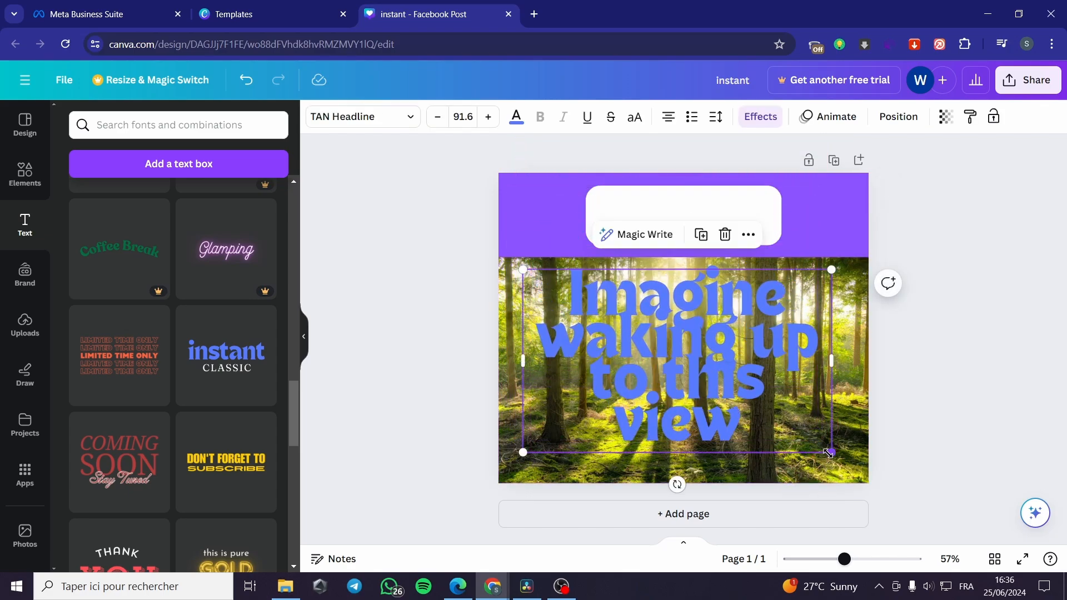
{"action": "left_click_drag", "start_coordinate": [831, 452], "coordinate": [748, 316]}
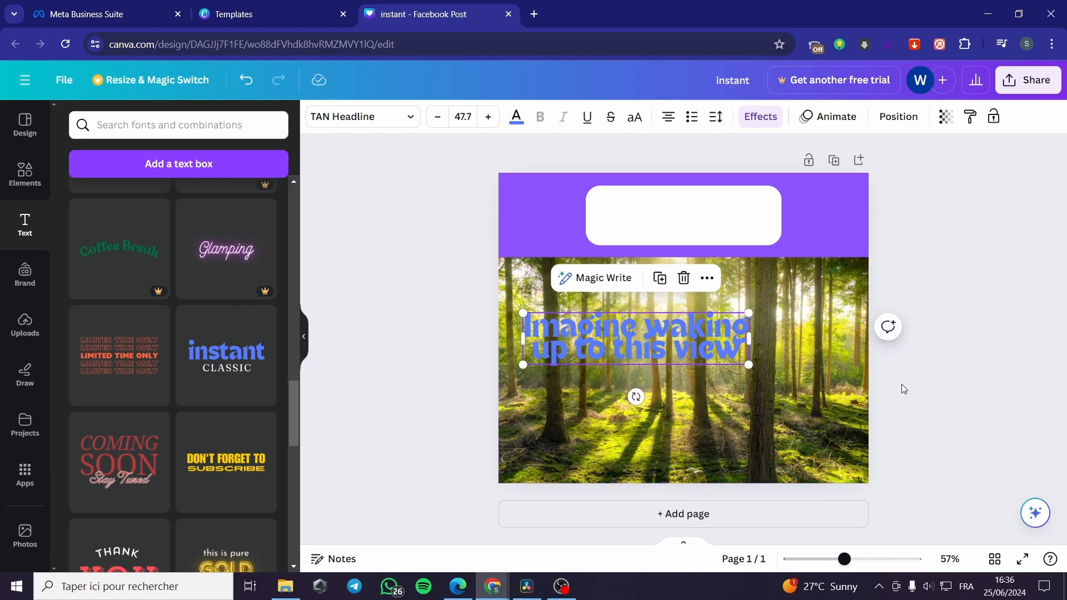
{"action": "left_click_drag", "start_coordinate": [746, 364], "coordinate": [722, 222]}
{"action": "left_click", "coordinate": [912, 274]}
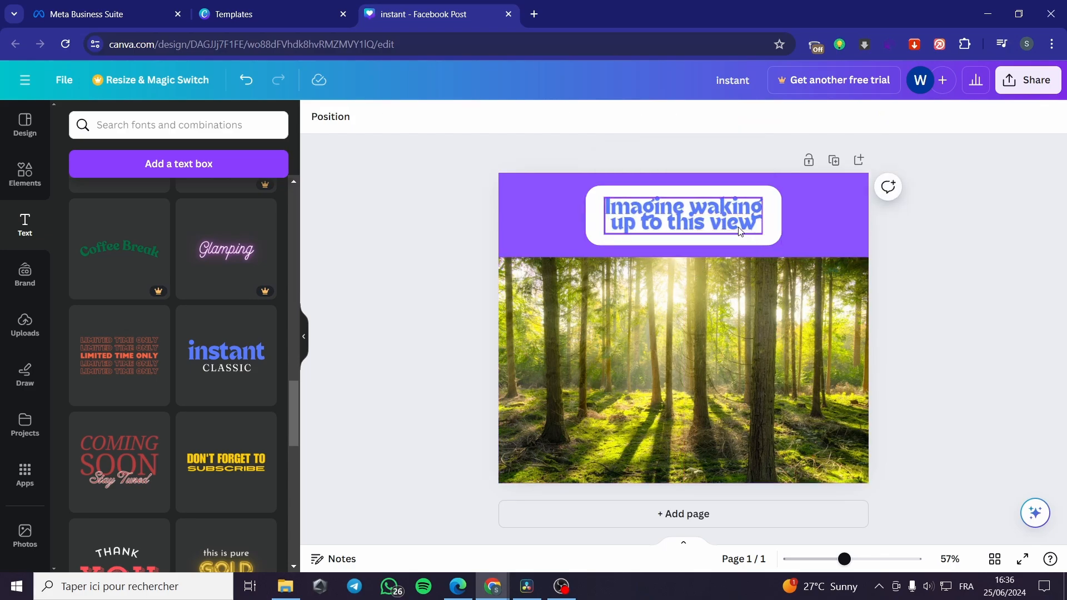
{"action": "left_click", "coordinate": [725, 223]}
{"action": "left_click", "coordinate": [928, 273]}
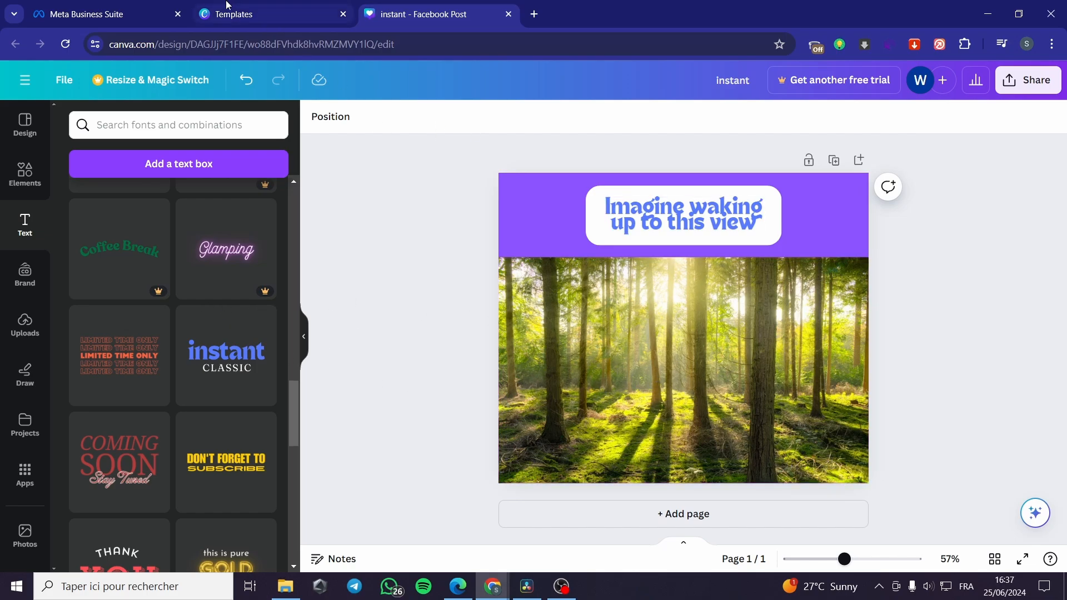
{"action": "left_click", "coordinate": [107, 14]}
{"action": "left_click", "coordinate": [367, 20]}
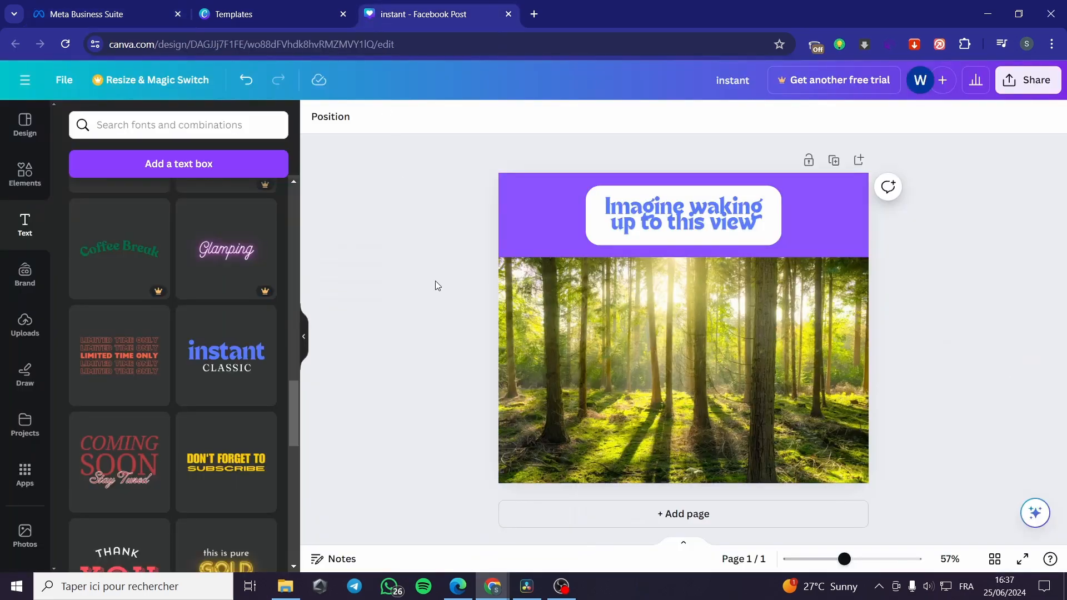
{"action": "left_click", "coordinate": [17, 236]}
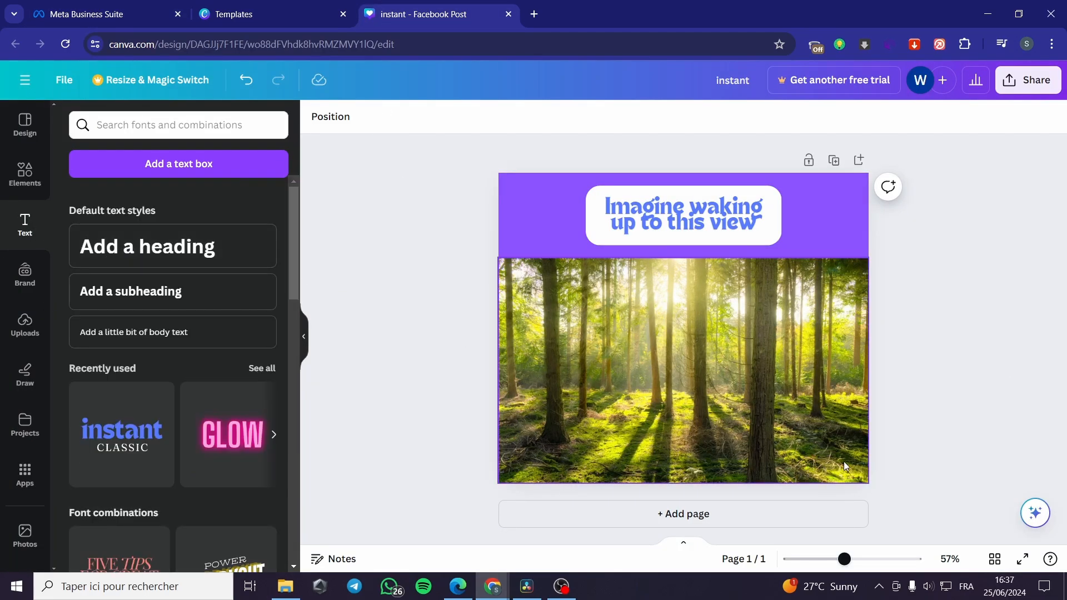
- Download the design as a PNG named "instant" into the Downloads folder on the SSD (D:) drive
{"action": "left_click", "coordinate": [1027, 80]}
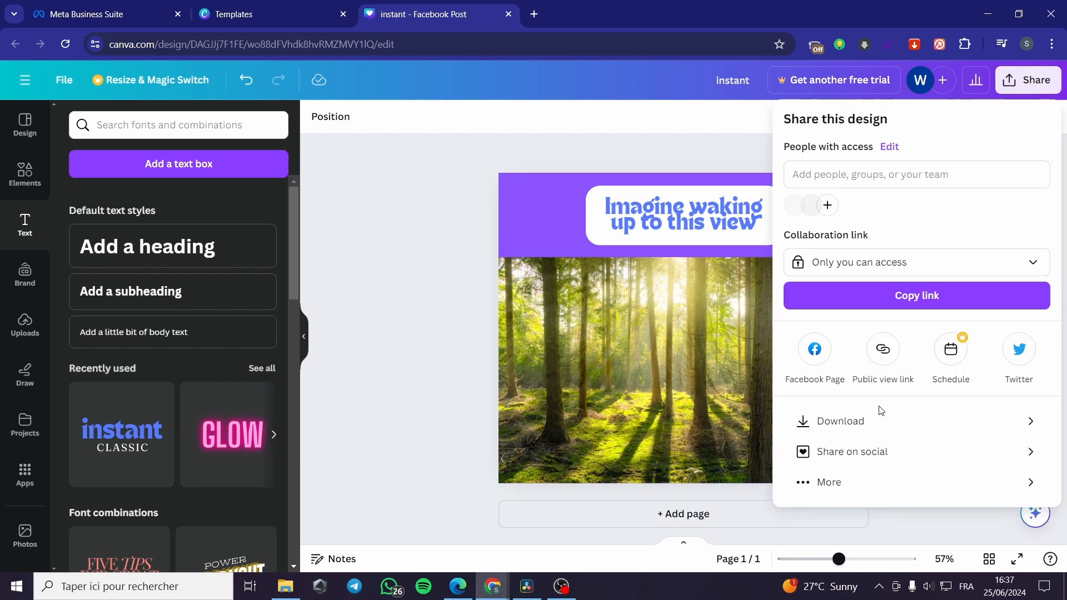
{"action": "left_click", "coordinate": [882, 424]}
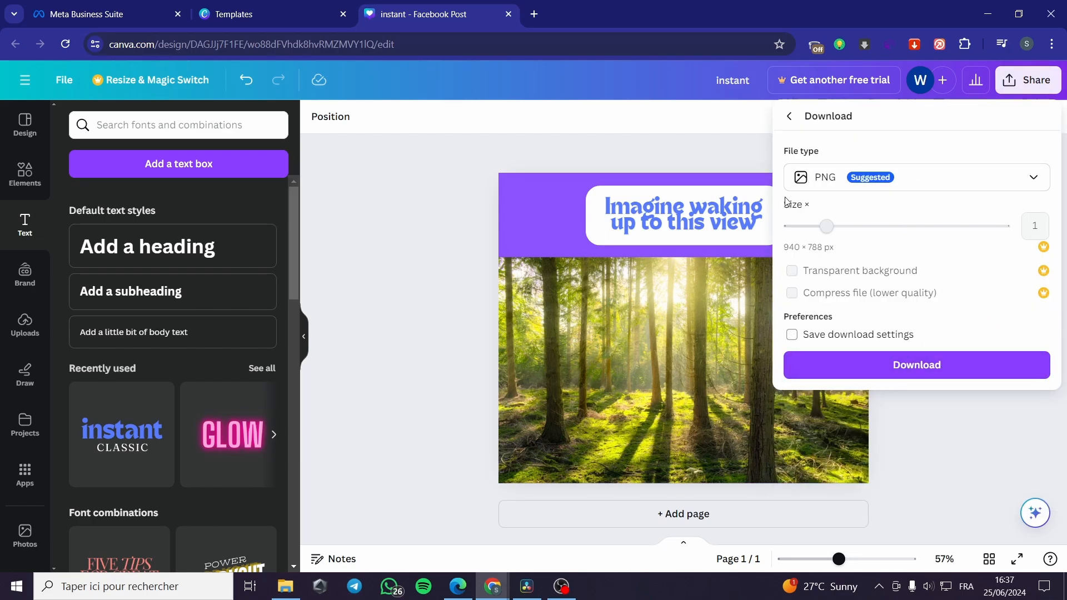
{"action": "left_click", "coordinate": [913, 359]}
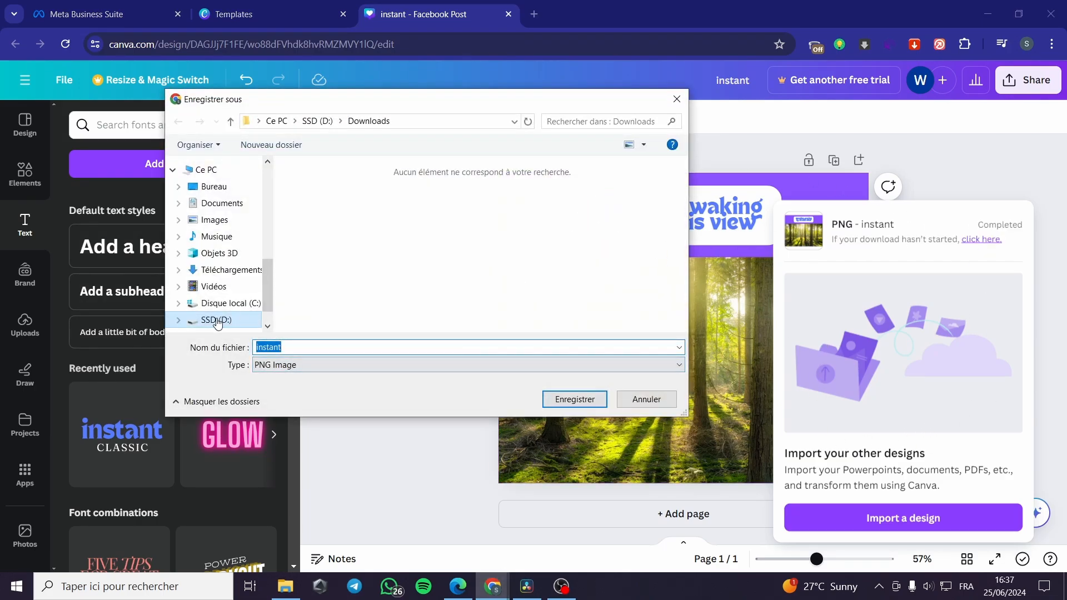
{"action": "left_click", "coordinate": [214, 321]}
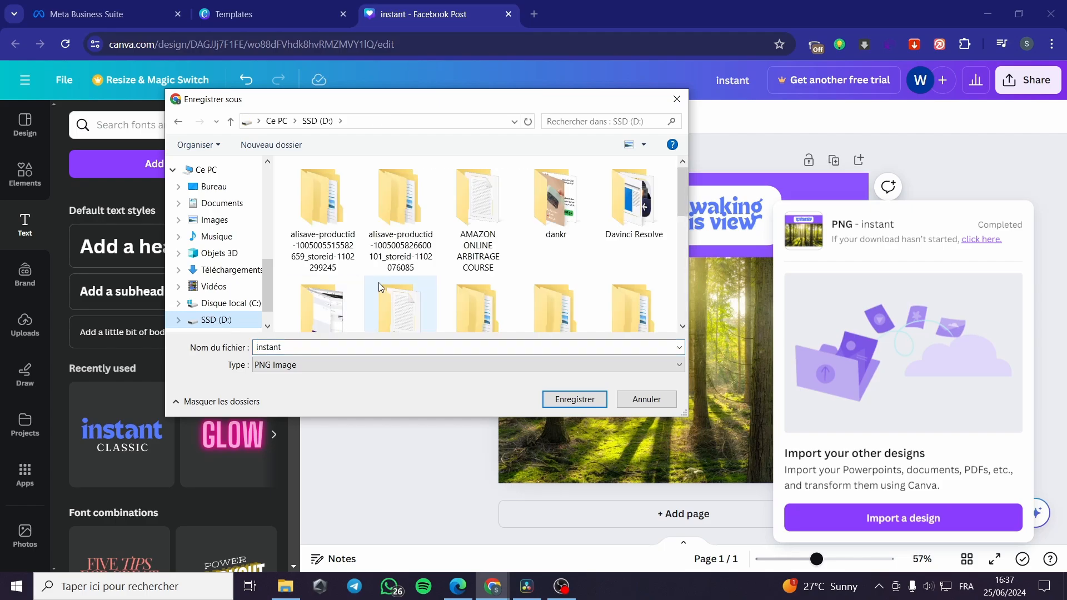
{"action": "scroll", "coordinate": [347, 299], "scroll_direction": "down", "scroll_amount": 1}
{"action": "double_click", "coordinate": [334, 283]}
{"action": "left_click", "coordinate": [575, 399]}
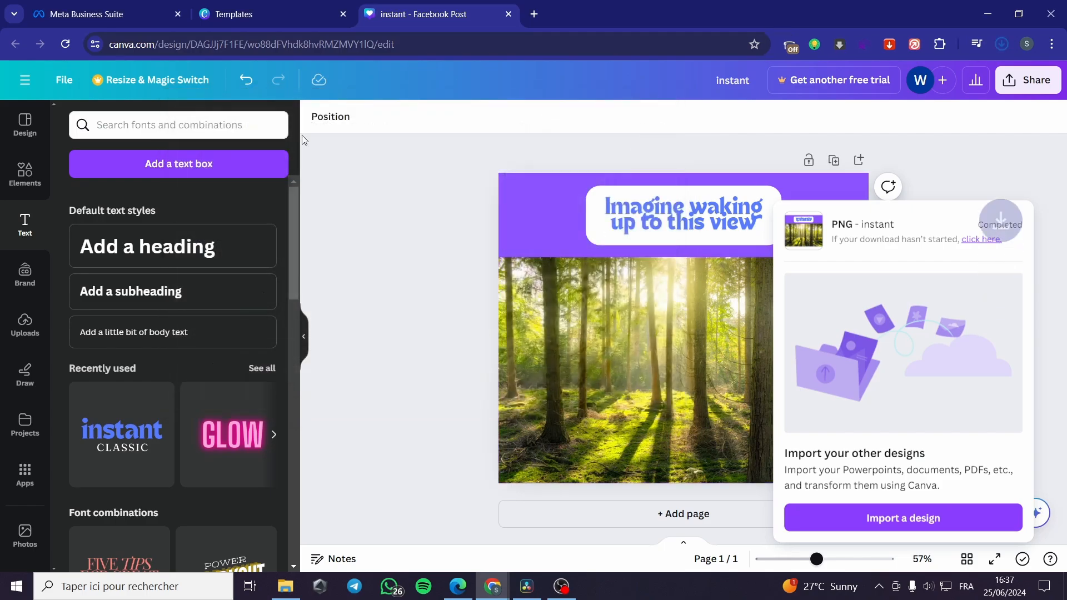
- Switch to Meta Business Suite and add the downloaded design from the D: drive's Downloads folder as the post's photo
{"action": "left_click", "coordinate": [106, 14]}
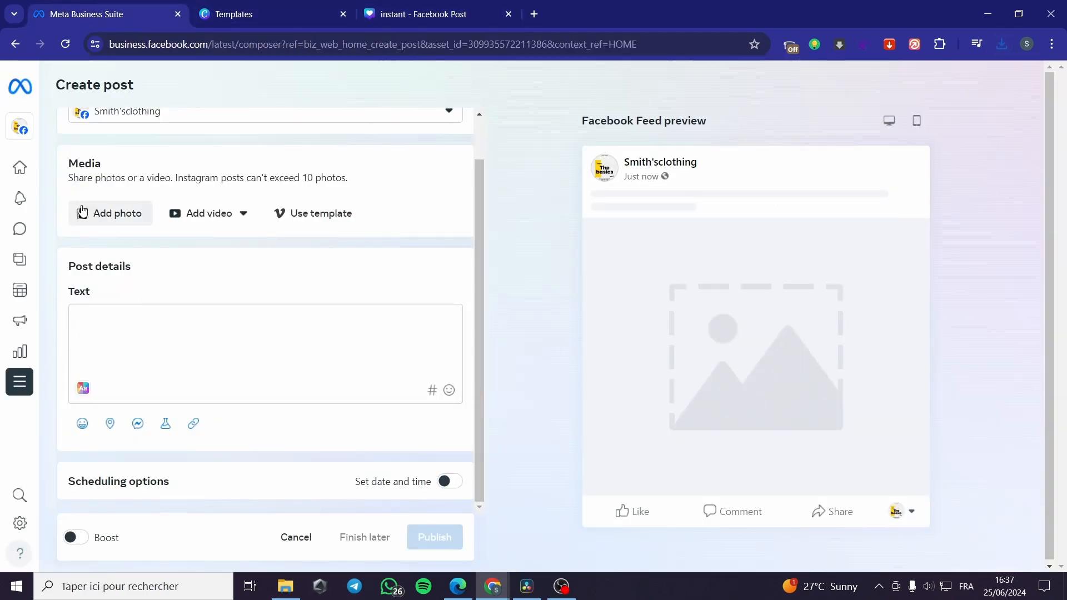
{"action": "left_click", "coordinate": [104, 217]}
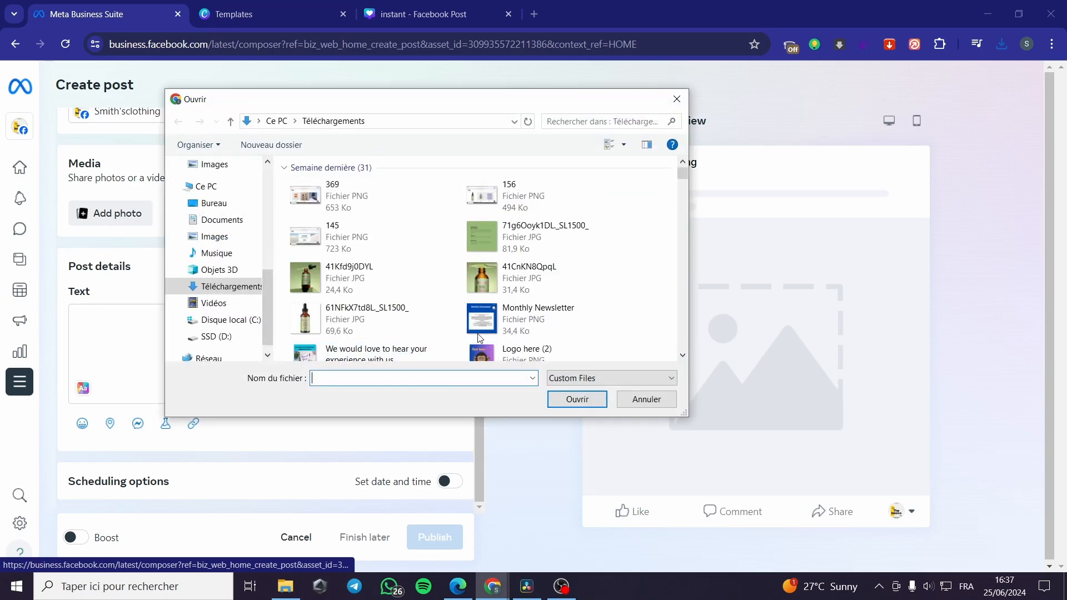
{"action": "left_click", "coordinate": [216, 337]}
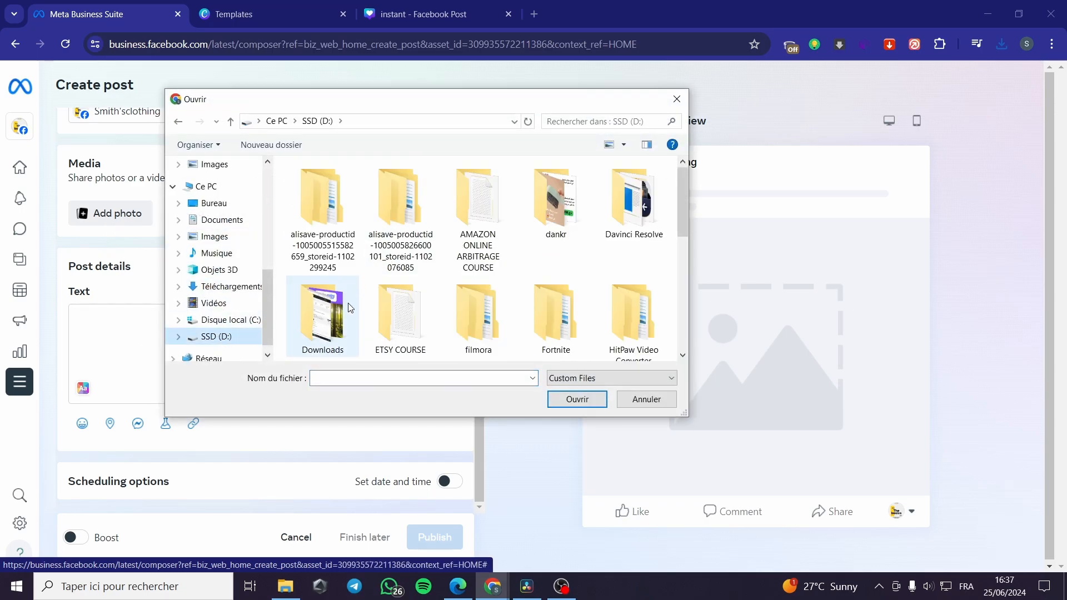
{"action": "double_click", "coordinate": [320, 311]}
{"action": "double_click", "coordinate": [328, 192]}
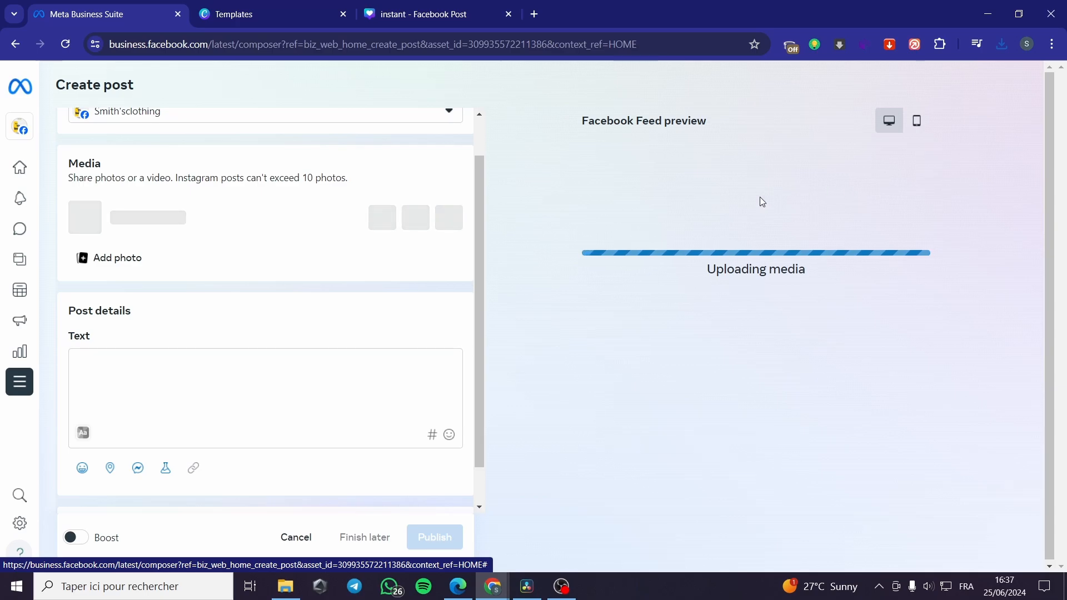
- Copy the headline "Imagine waking up to this view" from the Canva design and paste it as the post's text
{"action": "left_click", "coordinate": [100, 367]}
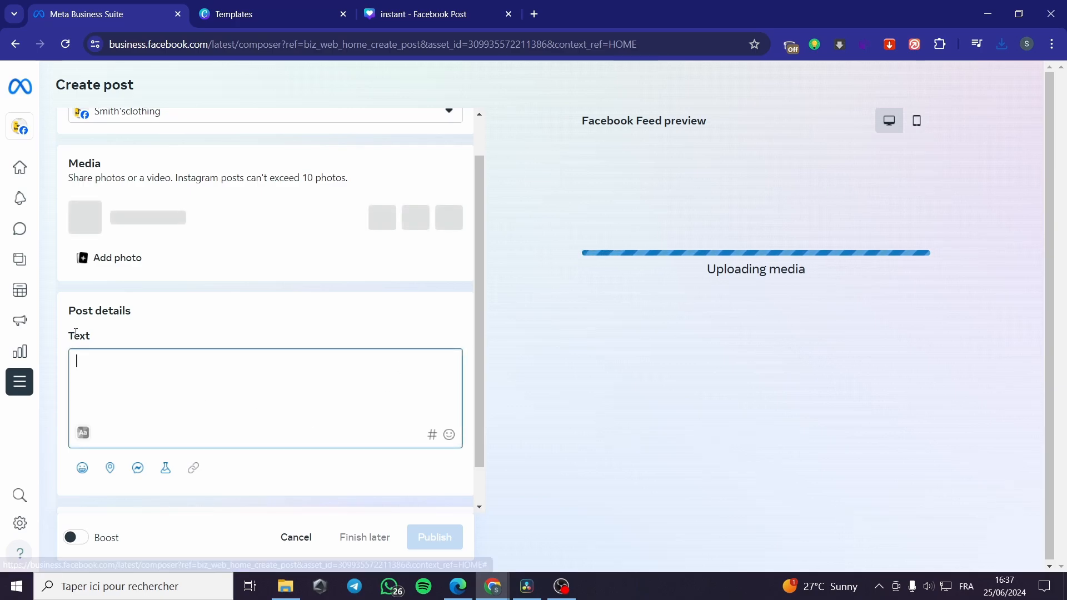
{"action": "left_click", "coordinate": [384, 16]}
{"action": "left_click_drag", "start_coordinate": [608, 203], "coordinate": [760, 234]}
{"action": "key", "text": "ctrl+c"}
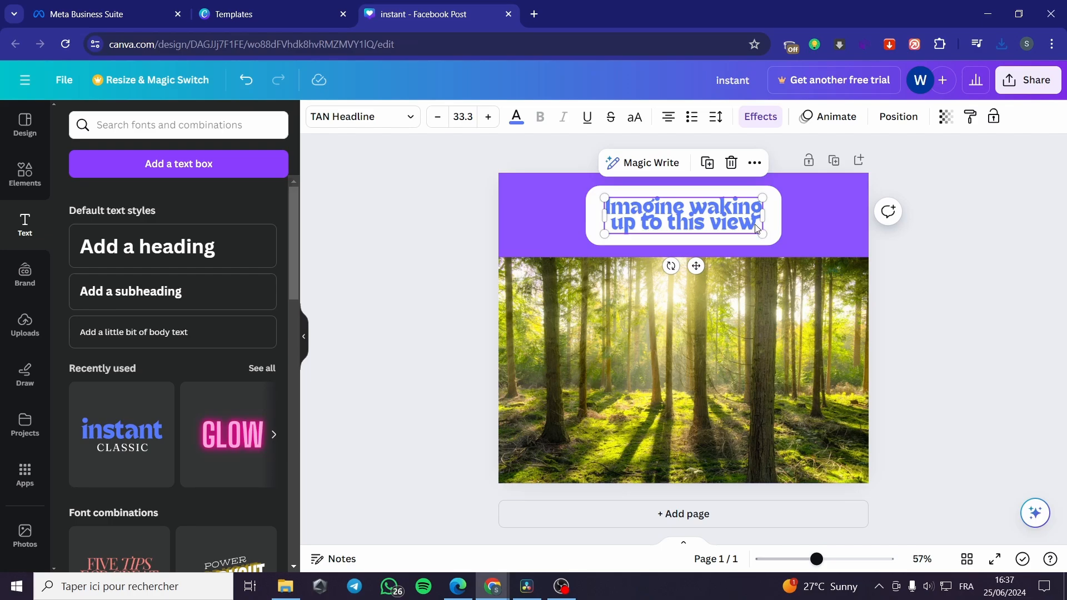
{"action": "double_click", "coordinate": [757, 229]}
{"action": "key", "text": "ctrl+a"}
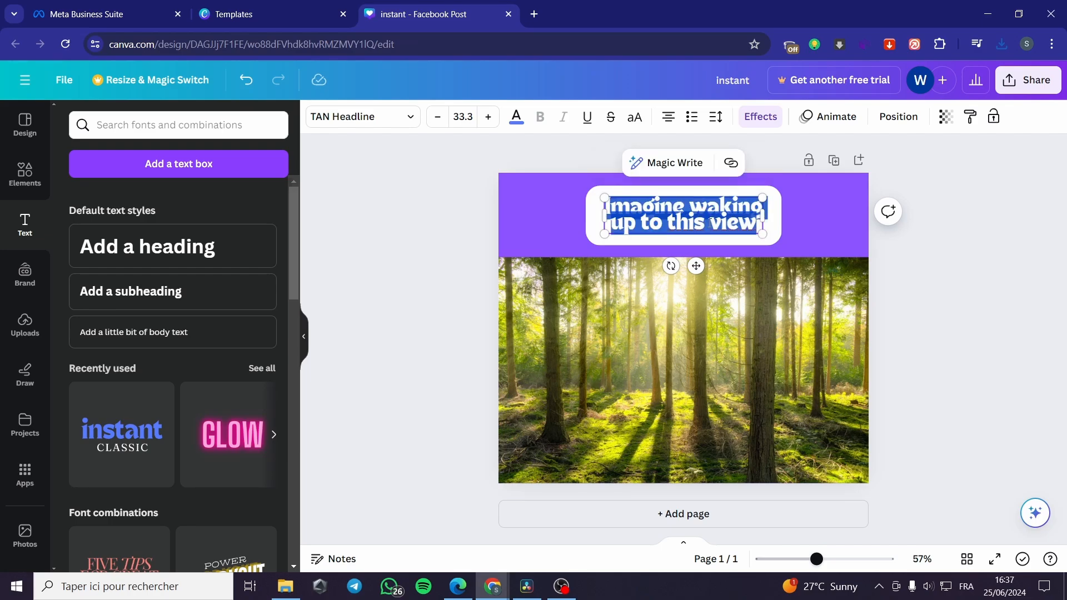
{"action": "left_click", "coordinate": [149, 5]}
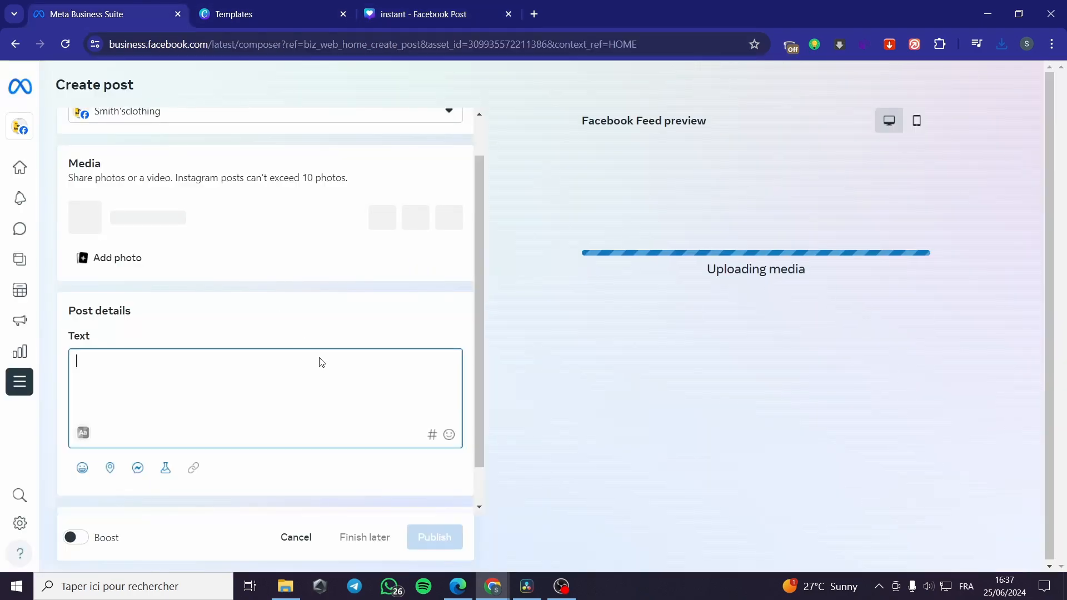
{"action": "key", "text": "ctrl+v"}
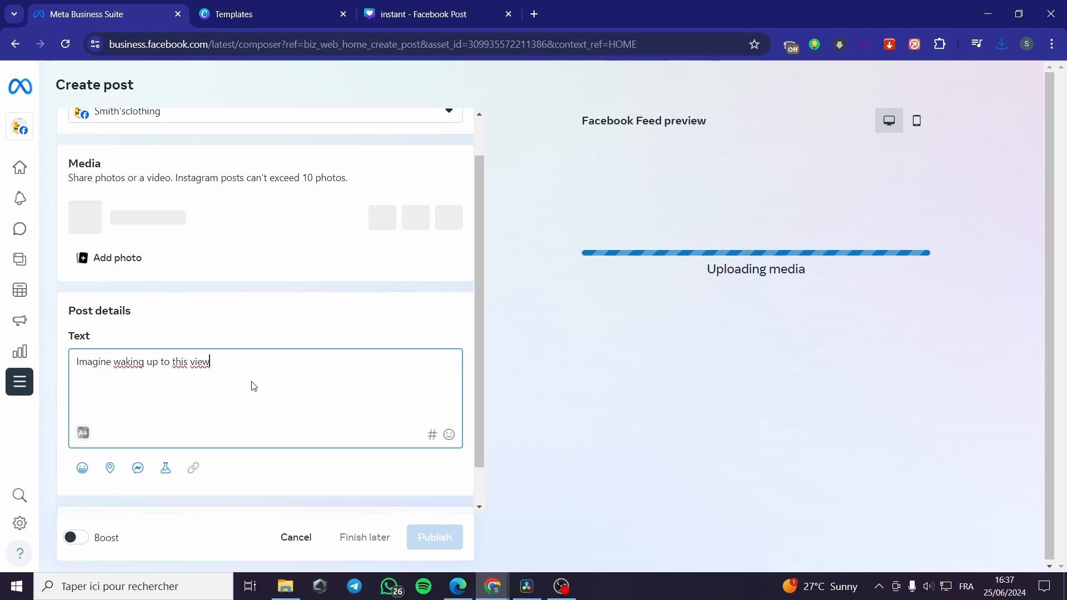
- Search the hashtags for "#forest", save #forest to the bookmarked hashtags and add it to the post's text
{"action": "left_click", "coordinate": [432, 436]}
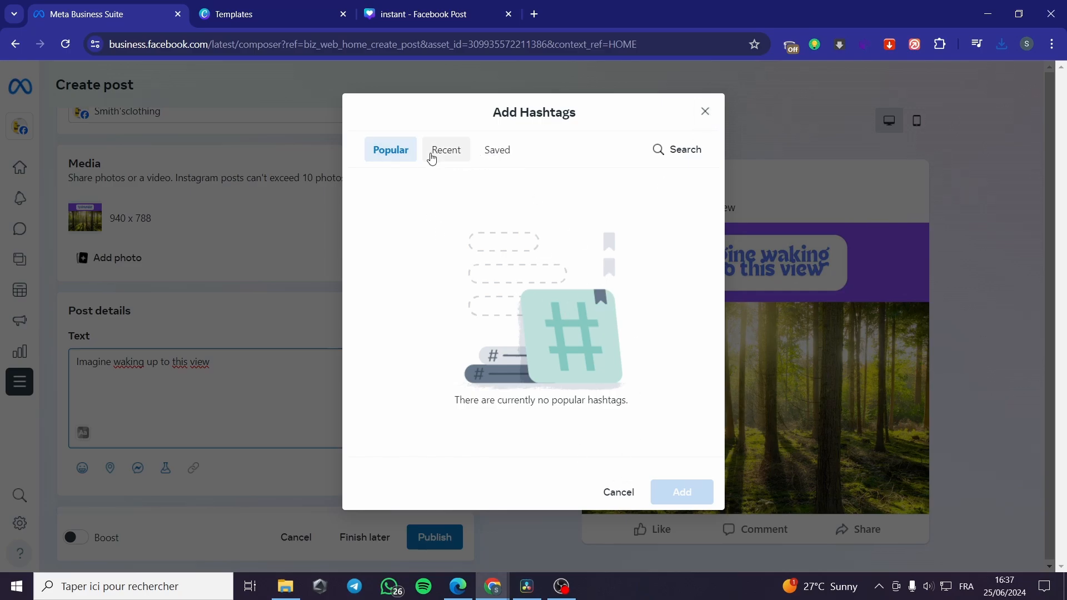
{"action": "left_click", "coordinate": [660, 151]}
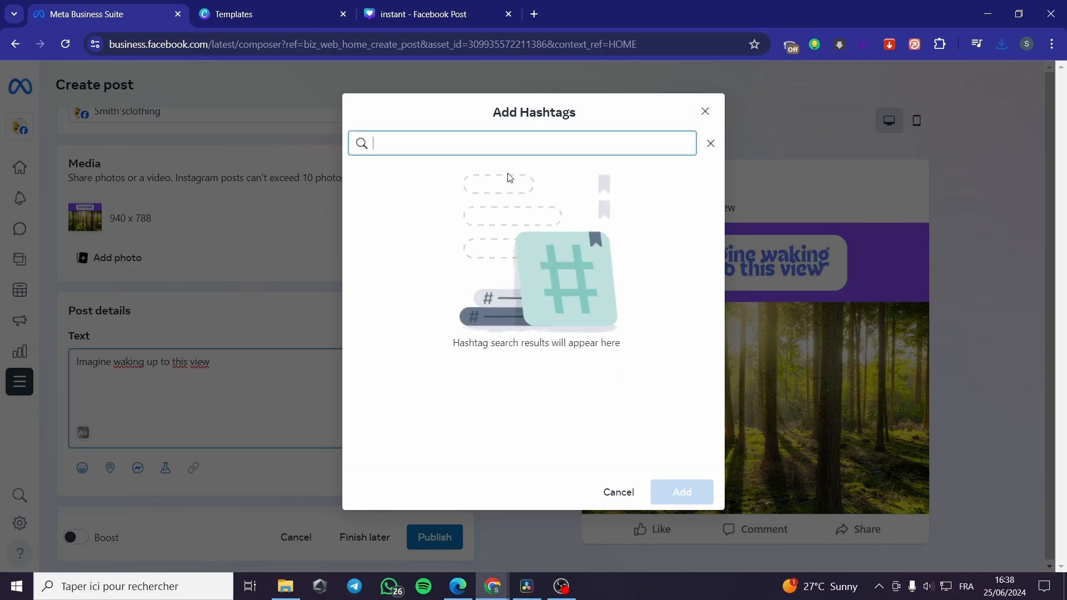
{"action": "type", "text": "\""}
{"action": "key", "text": "BackSpace"}
{"action": "type", "text": "é"}
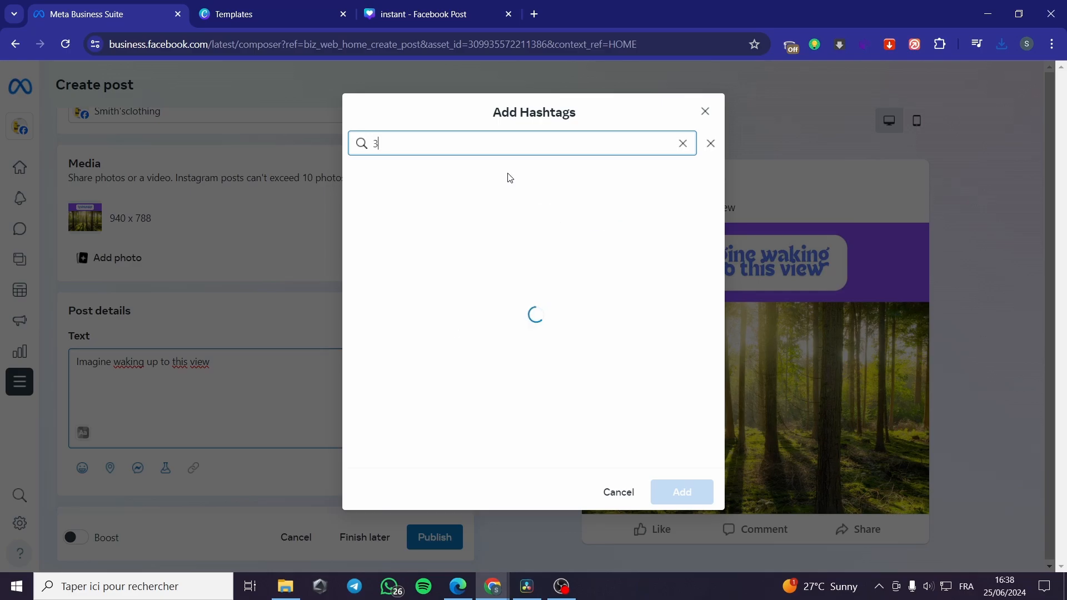
{"action": "key", "text": "BackSpace"}
{"action": "type", "text": "#forest"}
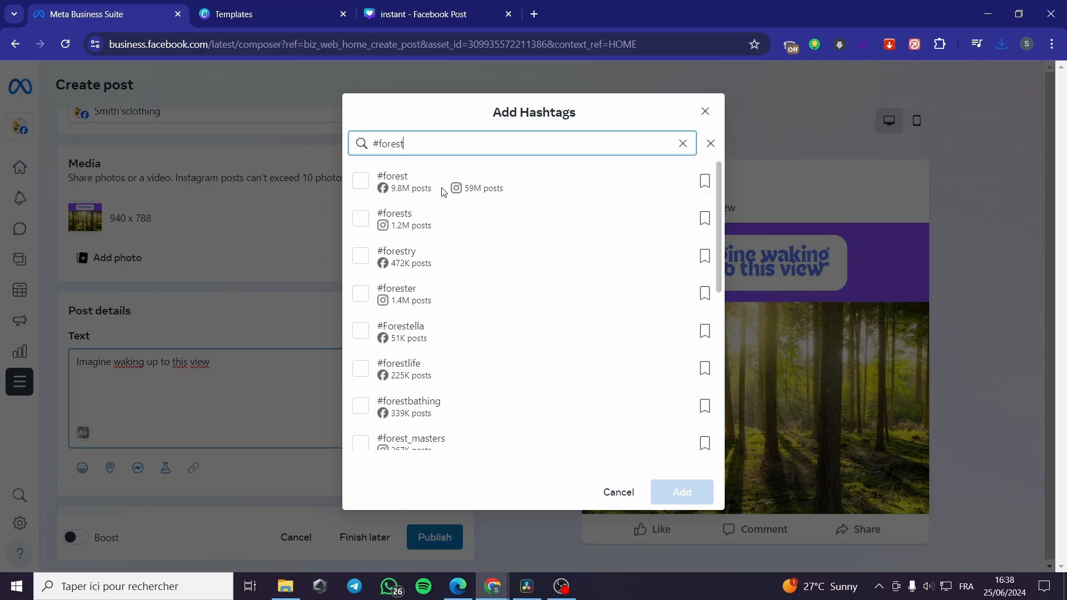
{"action": "left_click", "coordinate": [360, 182]}
{"action": "left_click", "coordinate": [704, 181]}
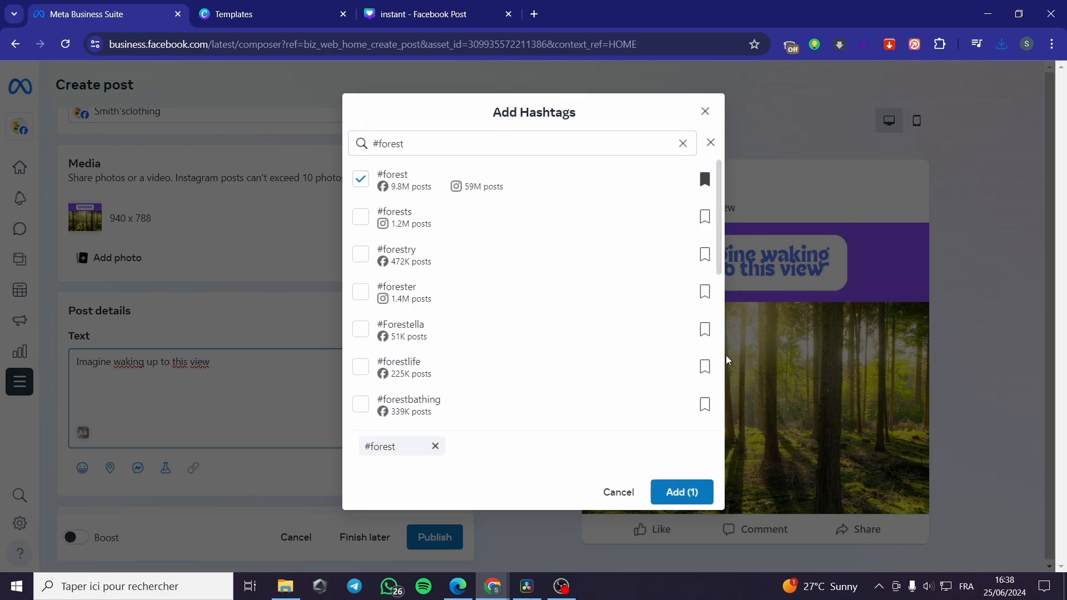
{"action": "left_click", "coordinate": [689, 492]}
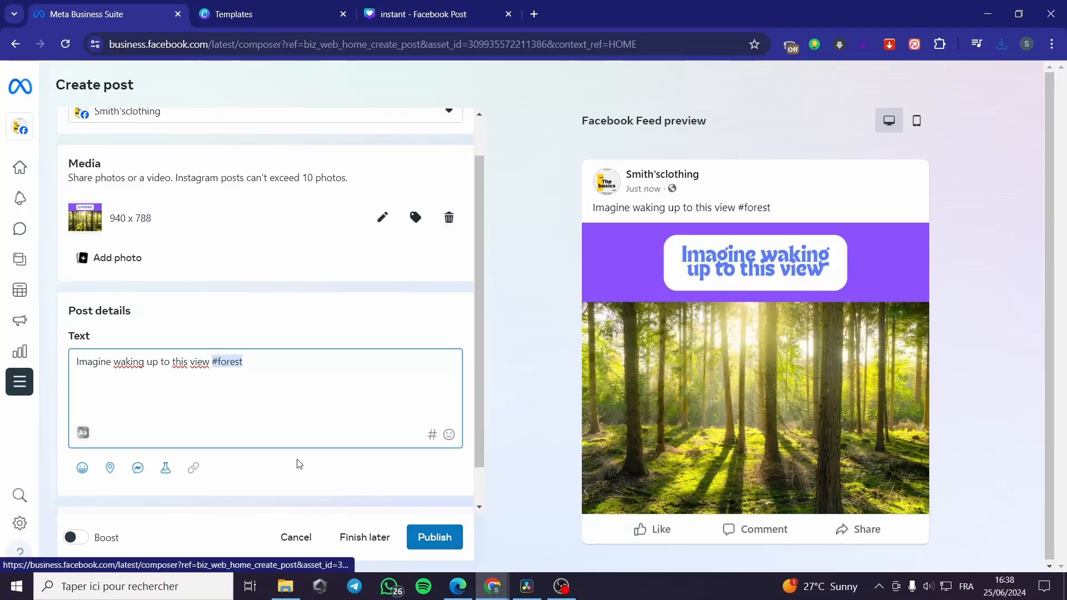
- Add the feeling "happy" to the post
{"action": "scroll", "coordinate": [290, 462], "scroll_direction": "down", "scroll_amount": 1}
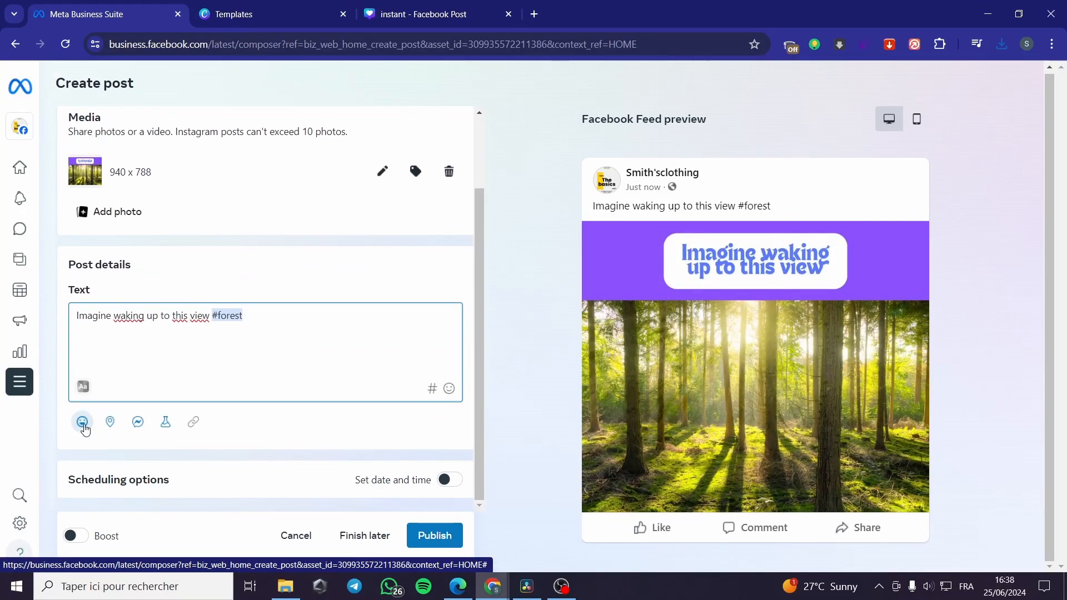
{"action": "left_click", "coordinate": [82, 422]}
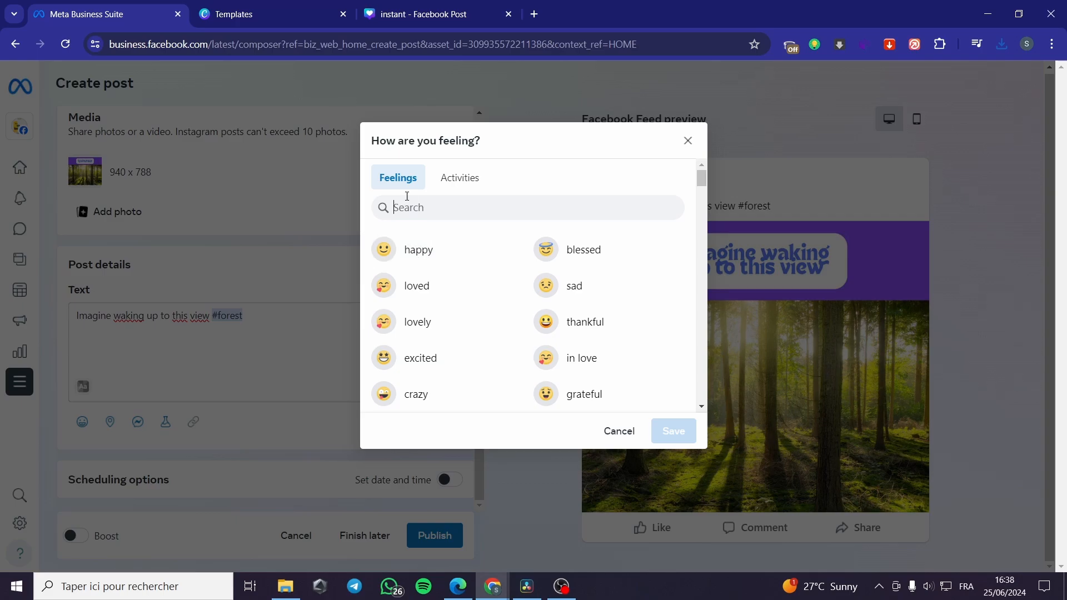
{"action": "left_click", "coordinate": [439, 257]}
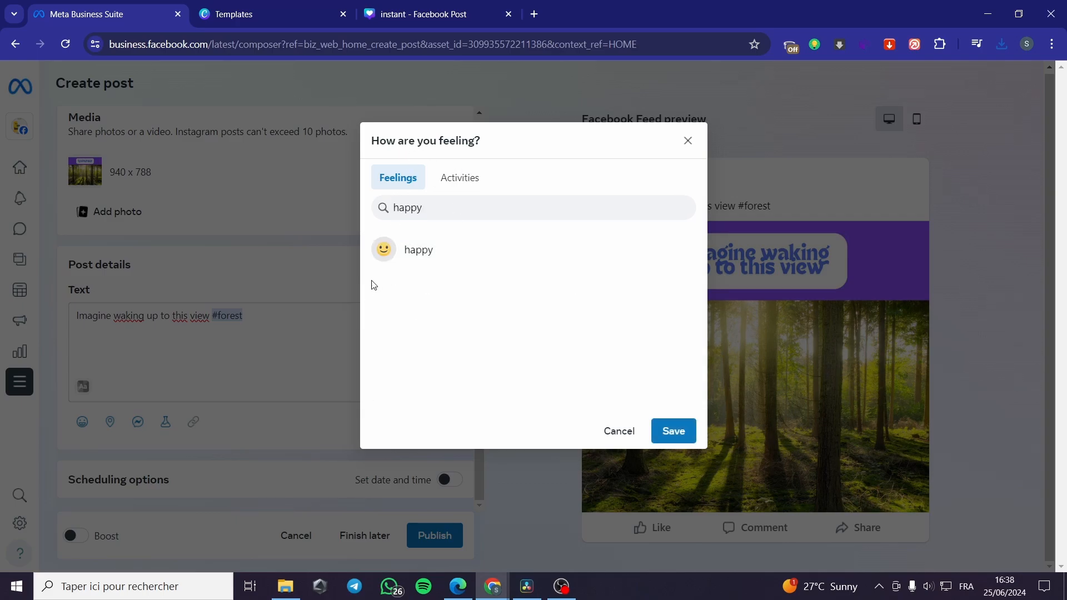
{"action": "left_click", "coordinate": [670, 432]}
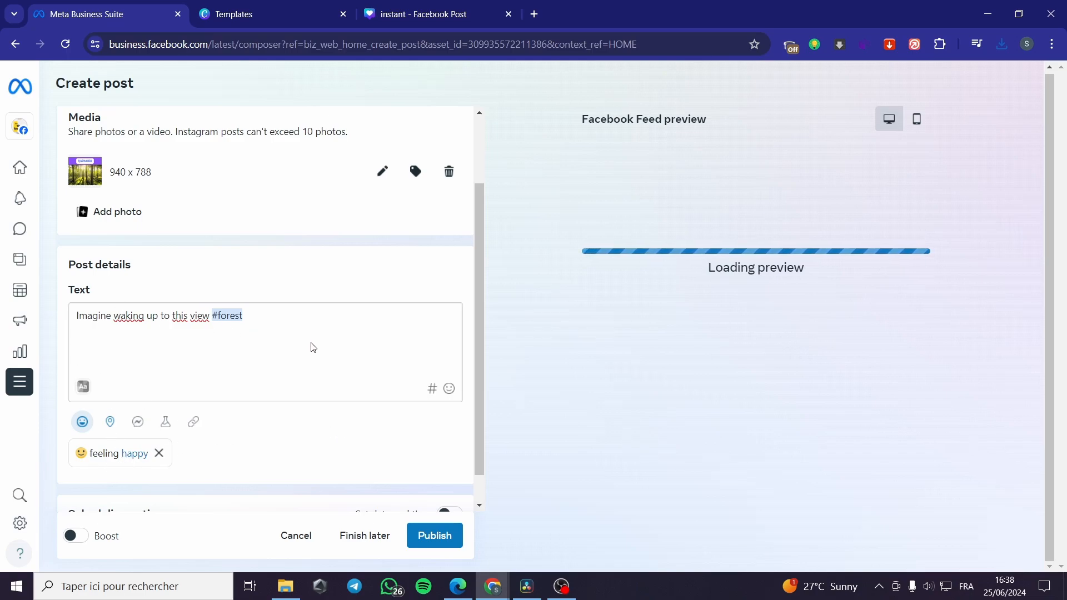
- Turn on scheduling for the post and set its Facebook publishing date to Jun 26, 2024
{"action": "scroll", "coordinate": [269, 301], "scroll_direction": "down", "scroll_amount": 1}
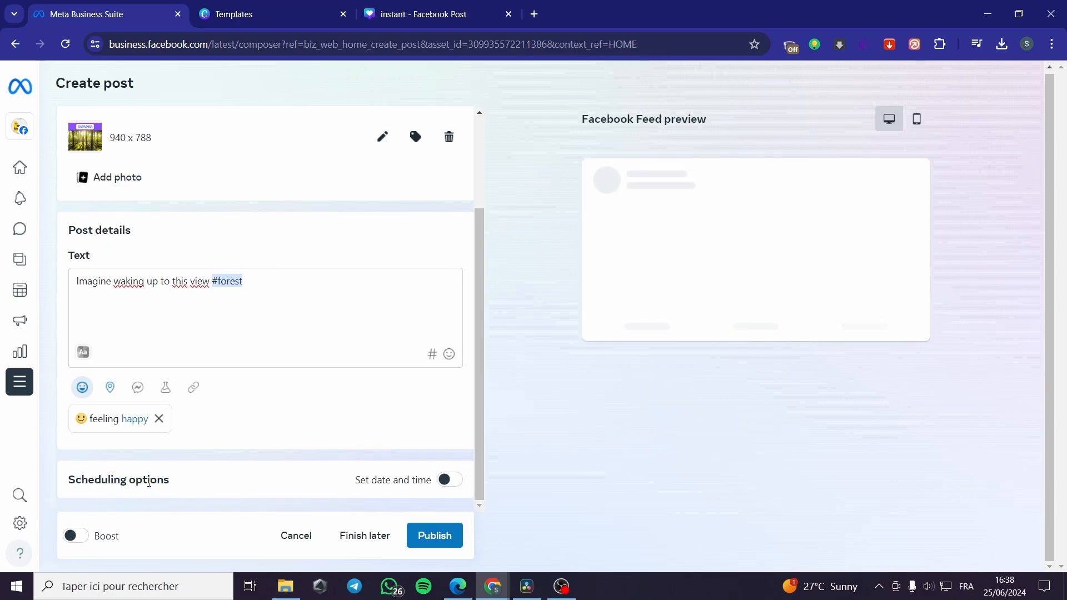
{"action": "left_click", "coordinate": [449, 479]}
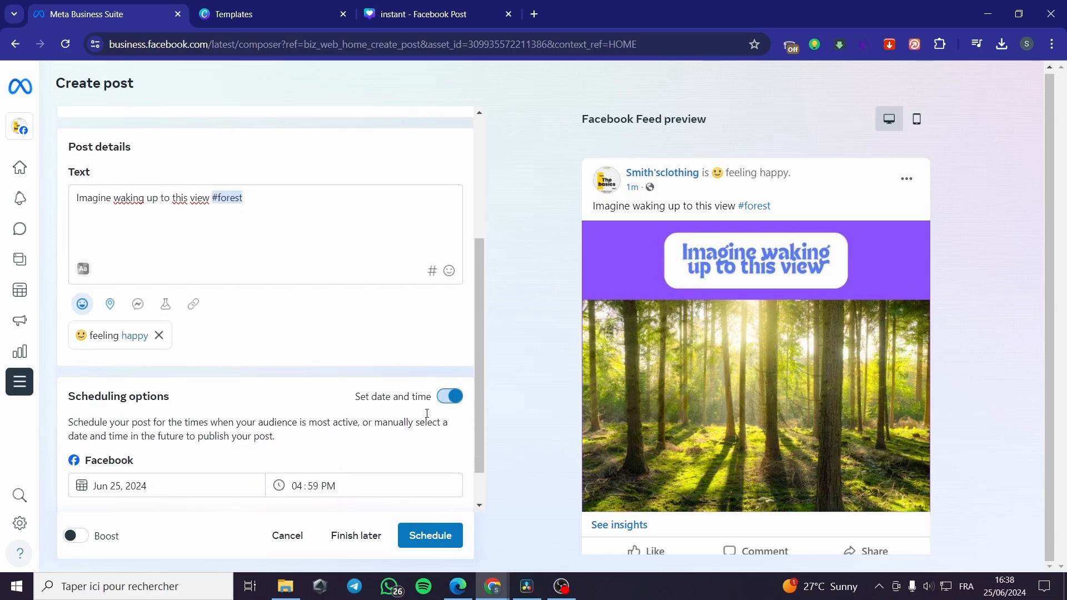
{"action": "scroll", "coordinate": [139, 454], "scroll_direction": "down", "scroll_amount": 1}
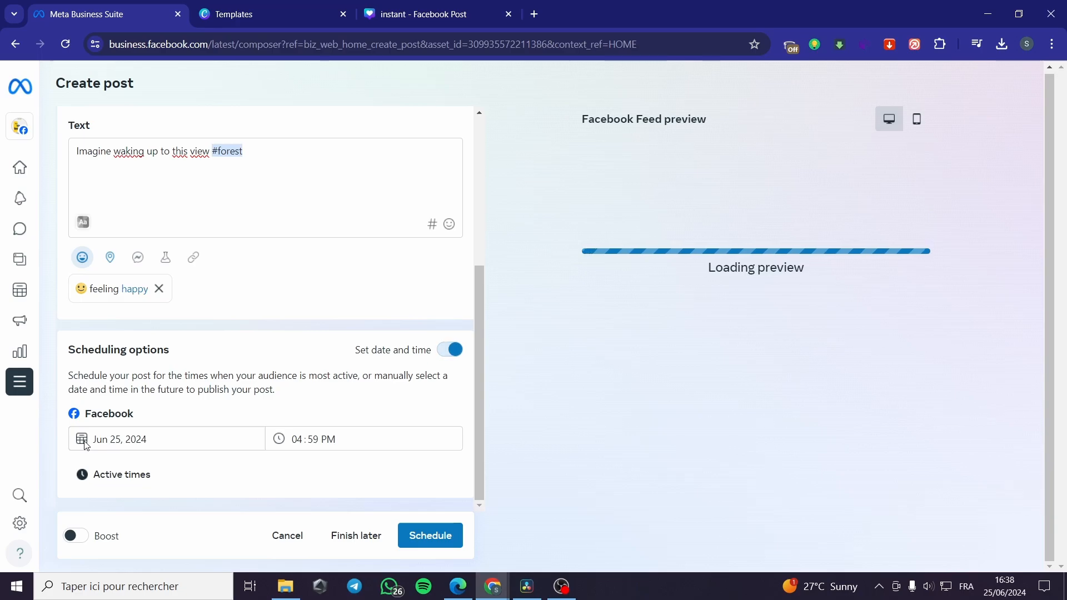
{"action": "left_click", "coordinate": [142, 441]}
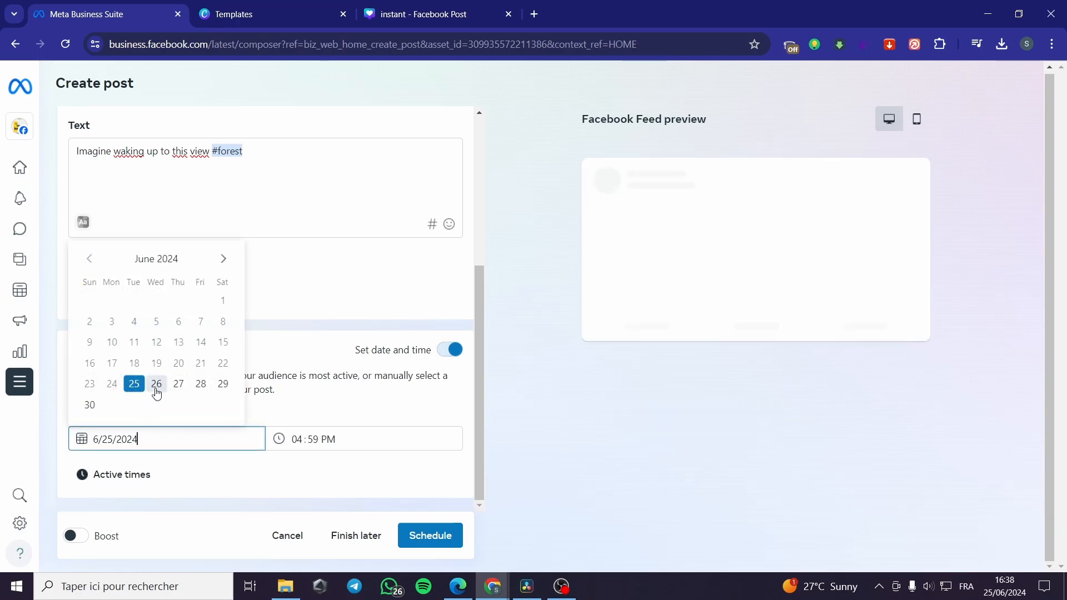
{"action": "left_click", "coordinate": [156, 385]}
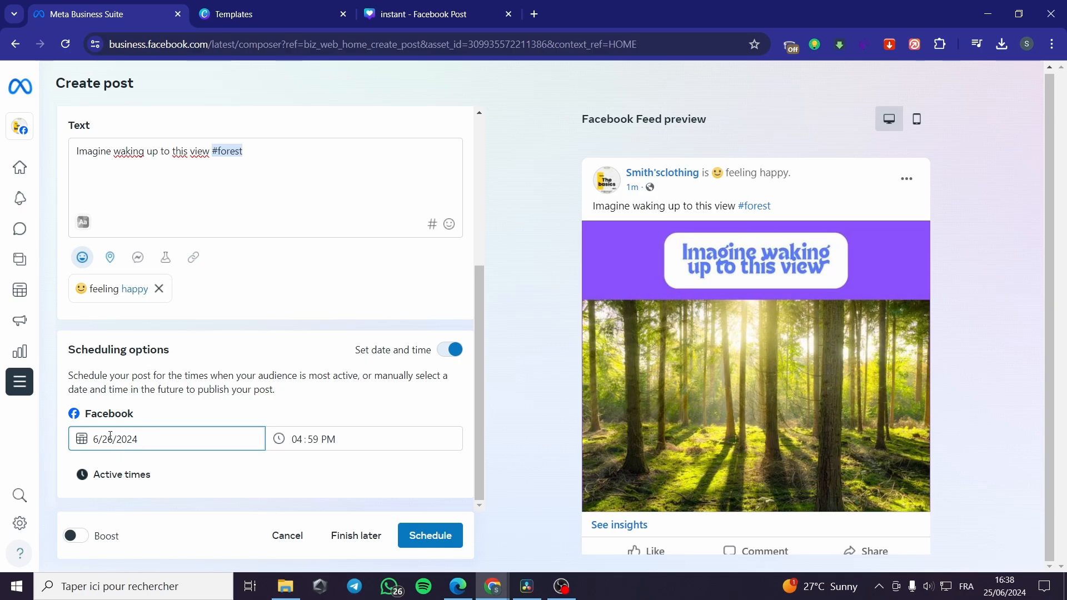
- Set the publishing time to 08:30 PM and schedule the post
{"action": "left_click", "coordinate": [330, 439]}
{"action": "left_click", "coordinate": [300, 438]}
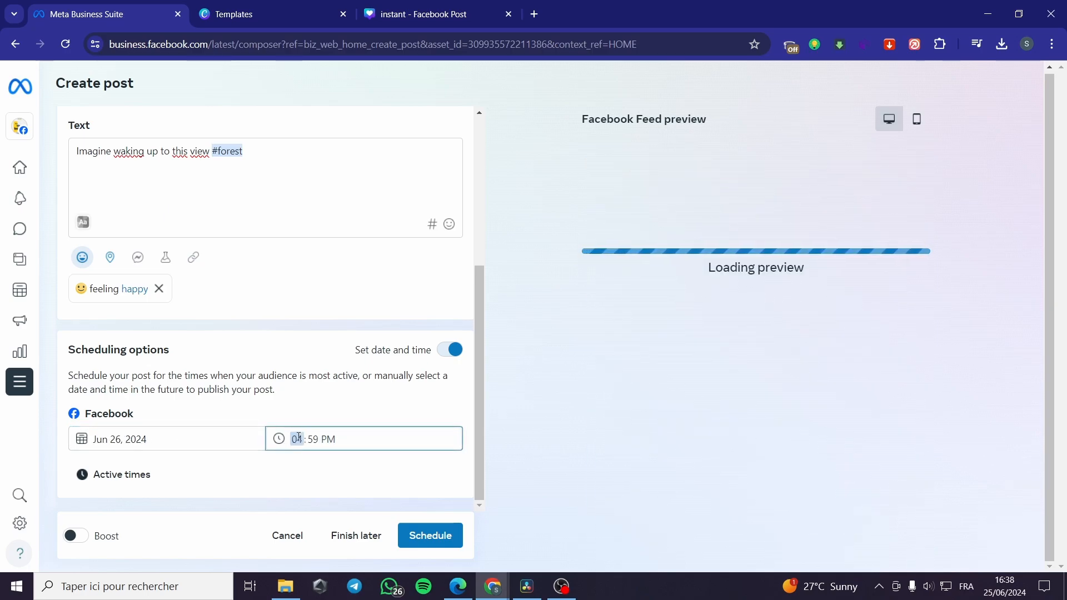
{"action": "type", "text": "8"}
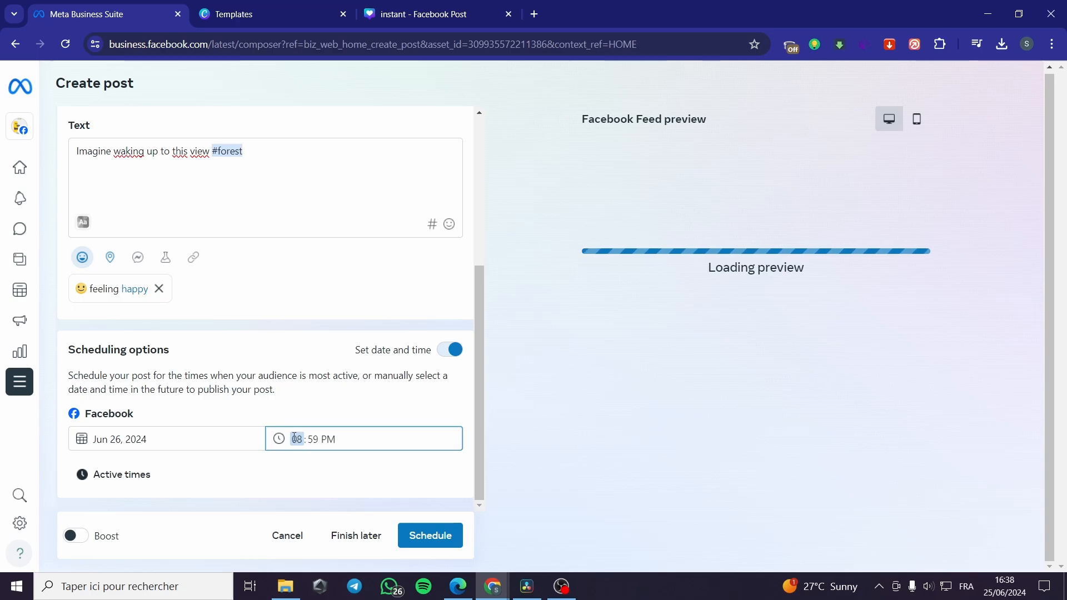
{"action": "left_click", "coordinate": [315, 438]}
{"action": "type", "text": "30"}
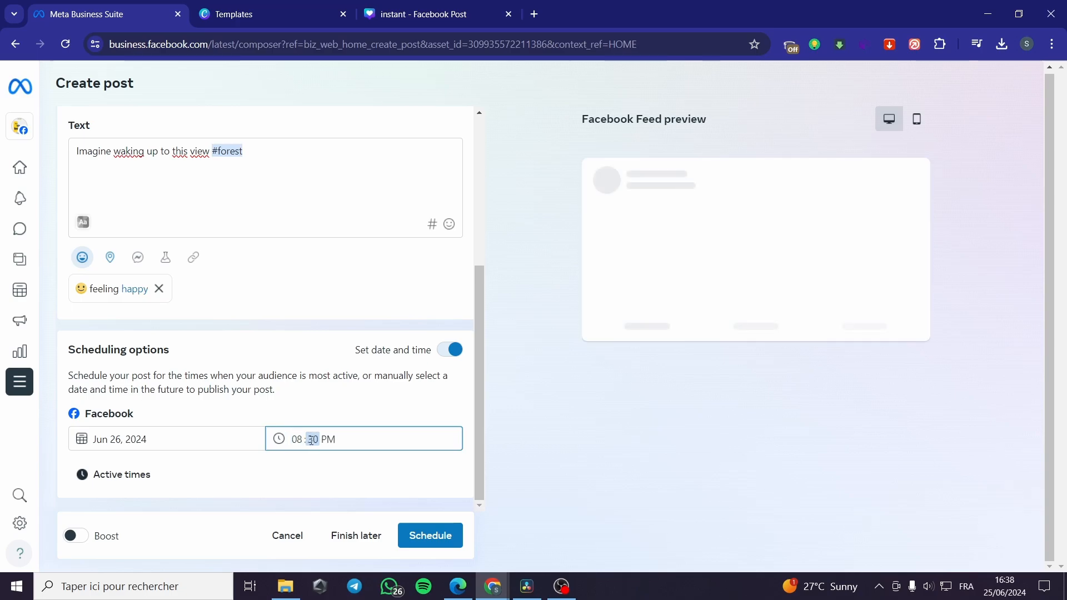
{"action": "left_click", "coordinate": [330, 439]}
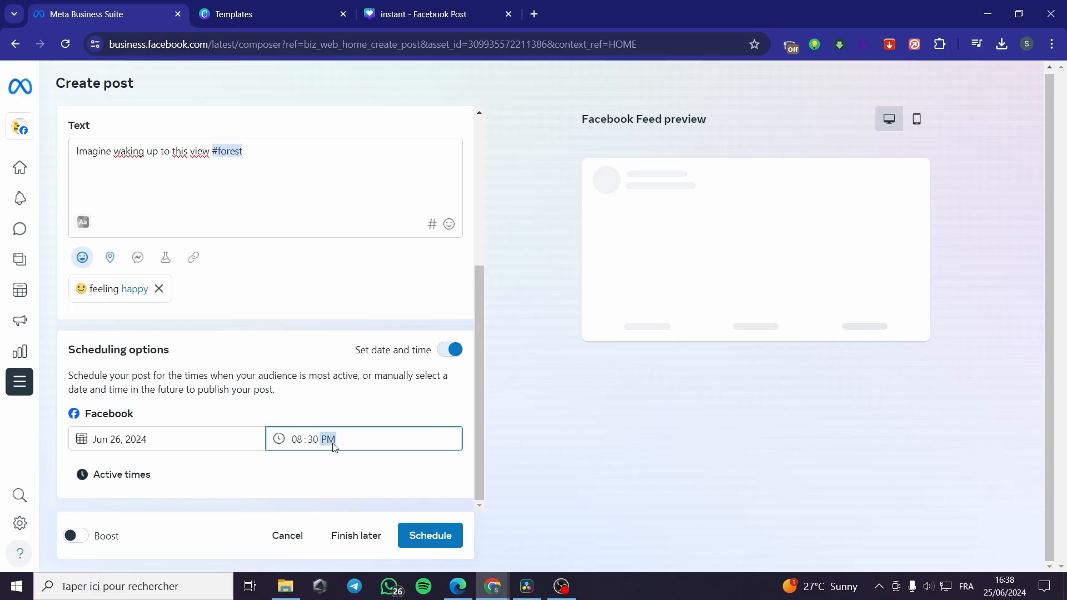
{"action": "left_click", "coordinate": [319, 377]}
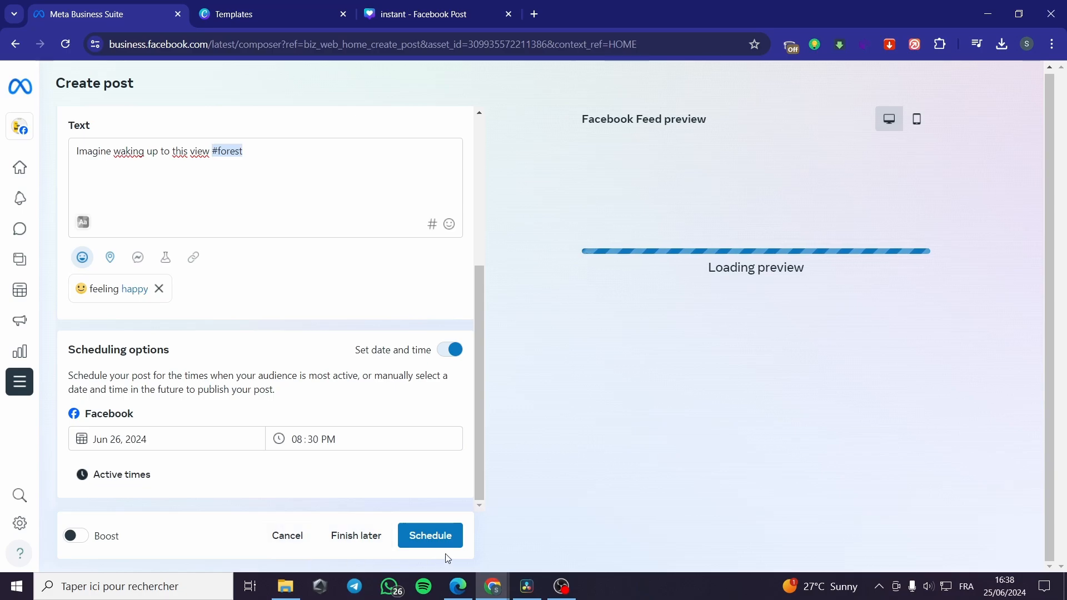
{"action": "left_click", "coordinate": [439, 539]}
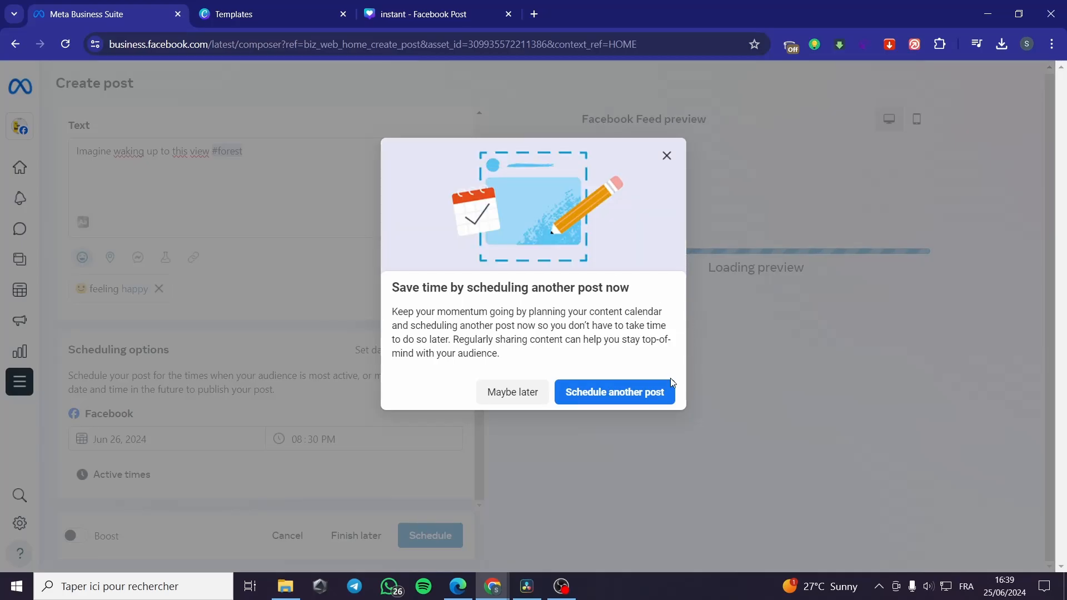
- Decline scheduling another post for now and dismiss the introduction to goals in the planner
{"action": "left_click", "coordinate": [506, 393]}
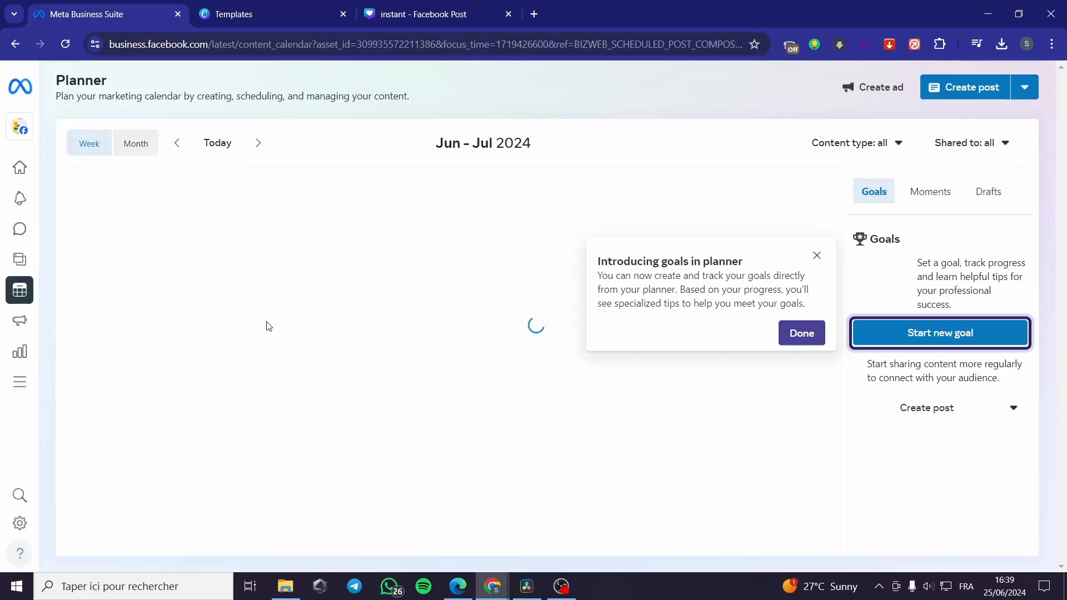
{"action": "left_click", "coordinate": [816, 254]}
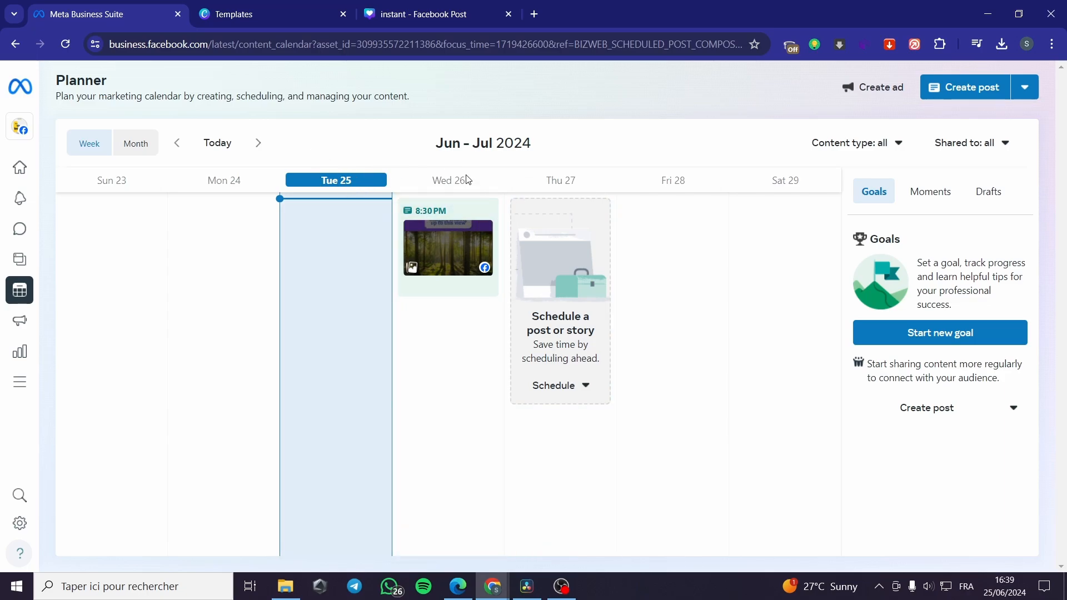
{"action": "left_click", "coordinate": [446, 333]}
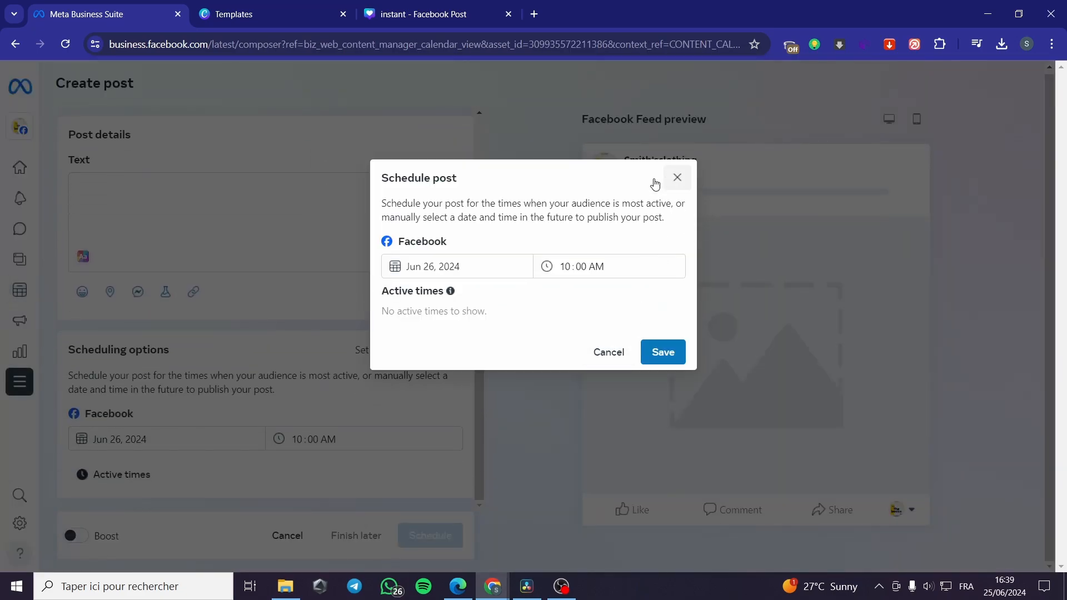
{"action": "left_click", "coordinate": [607, 351]}
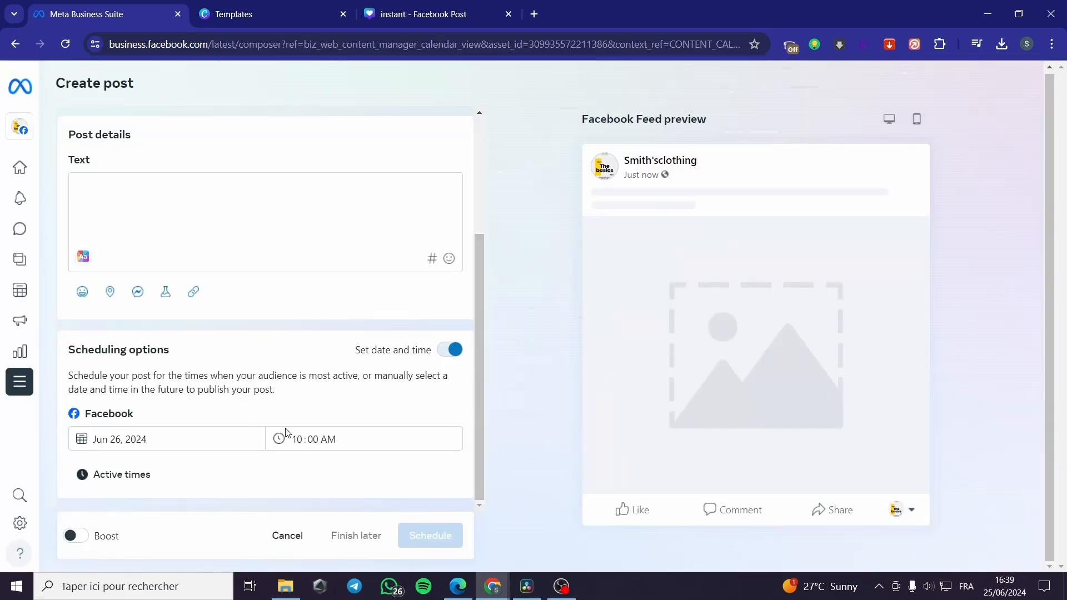
{"action": "mouse_move", "coordinate": [22, 353]}
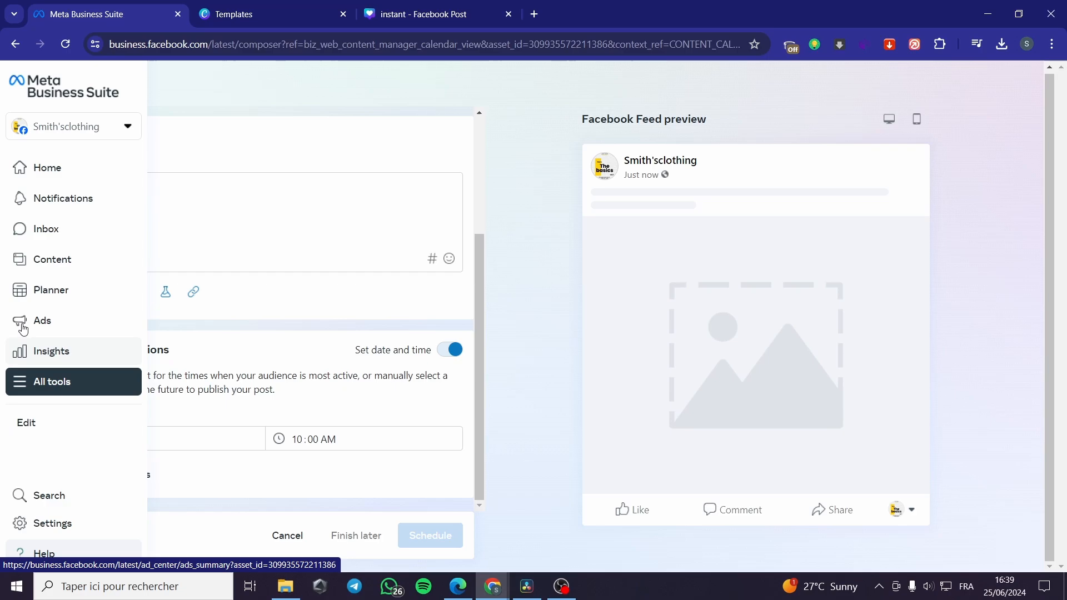
{"action": "left_click", "coordinate": [38, 295]}
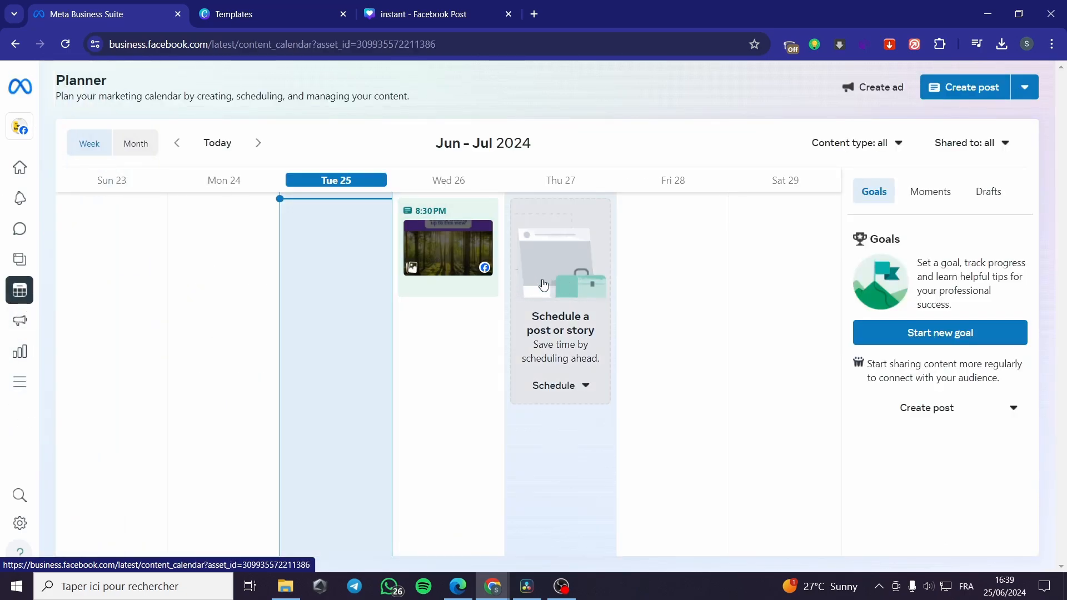
- Start creating a reel for Wednesday, June 26 from that day's scheduling options in the planner
{"action": "mouse_move", "coordinate": [479, 288]}
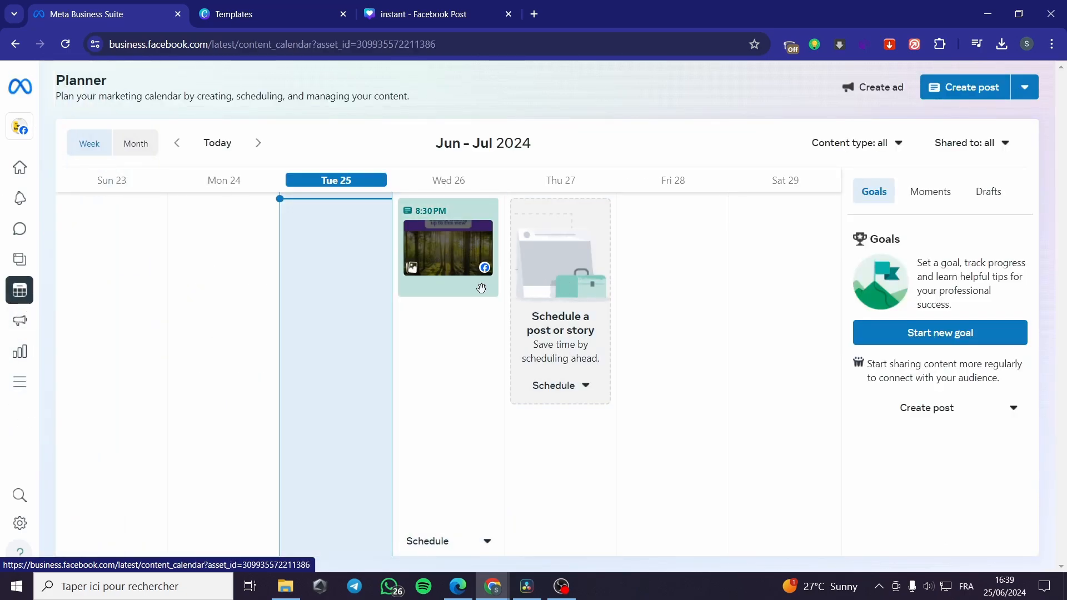
{"action": "left_click", "coordinate": [493, 547]}
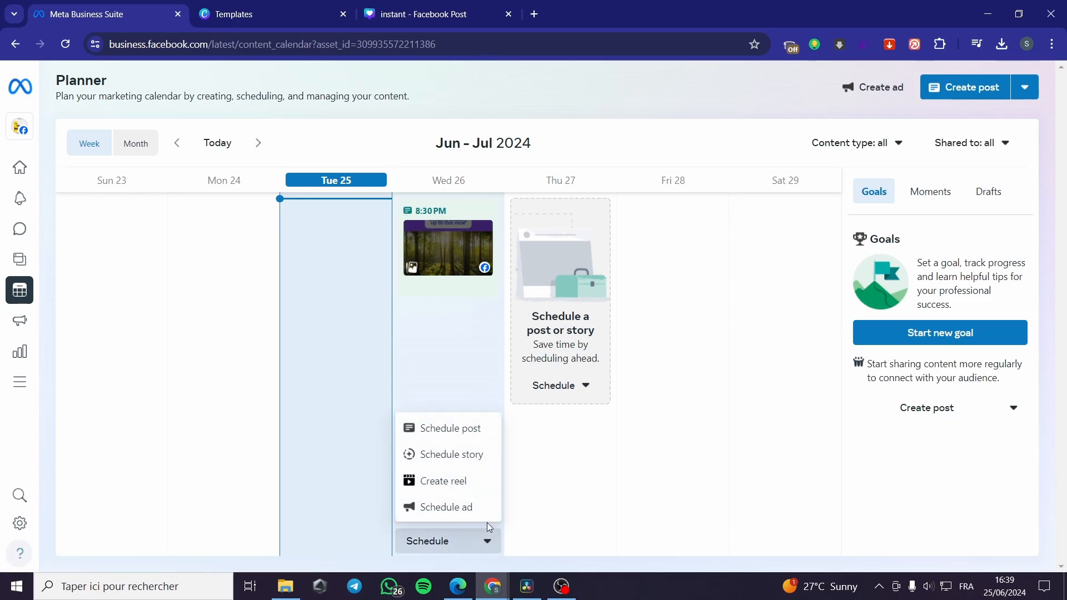
{"action": "left_click", "coordinate": [478, 482]}
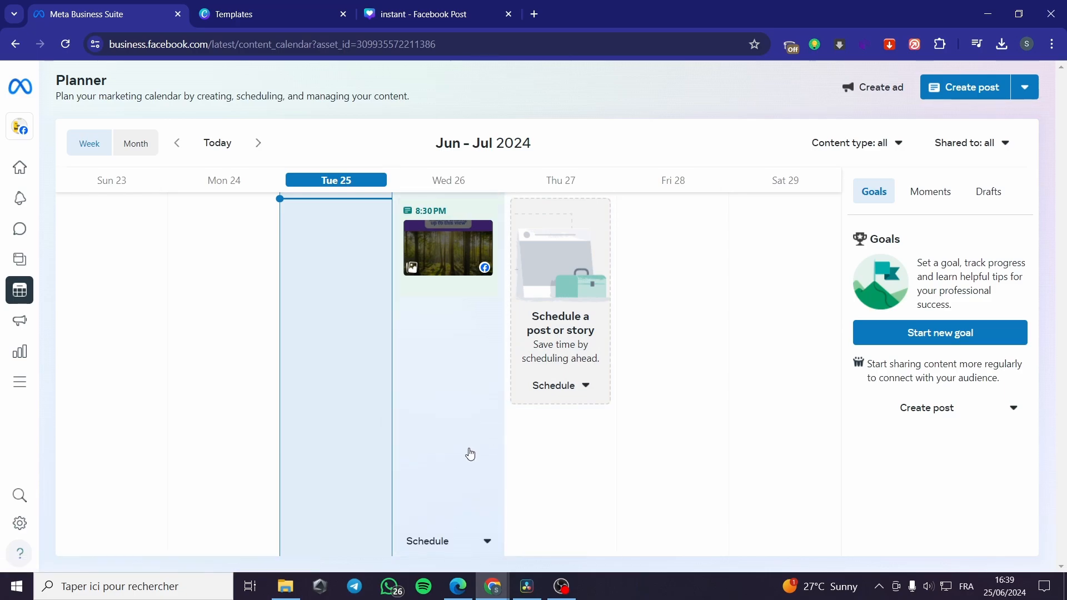